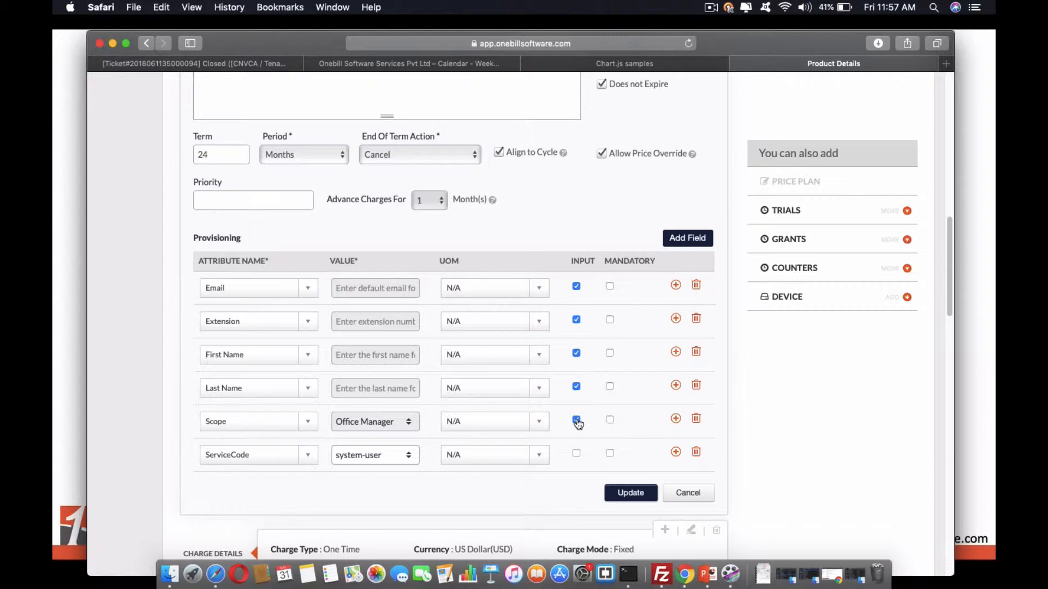
Review the provisioning attributes and charge details of the product's price plans, including the Scope value of the Standard plan.
scroll(528, 456, down, 12)
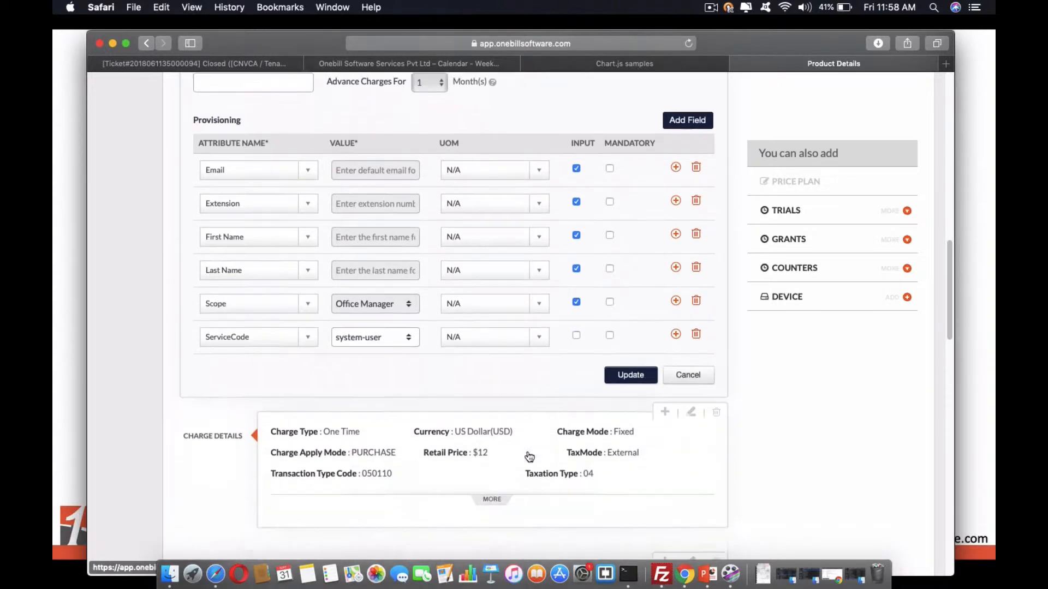
scroll(529, 456, down, 5)
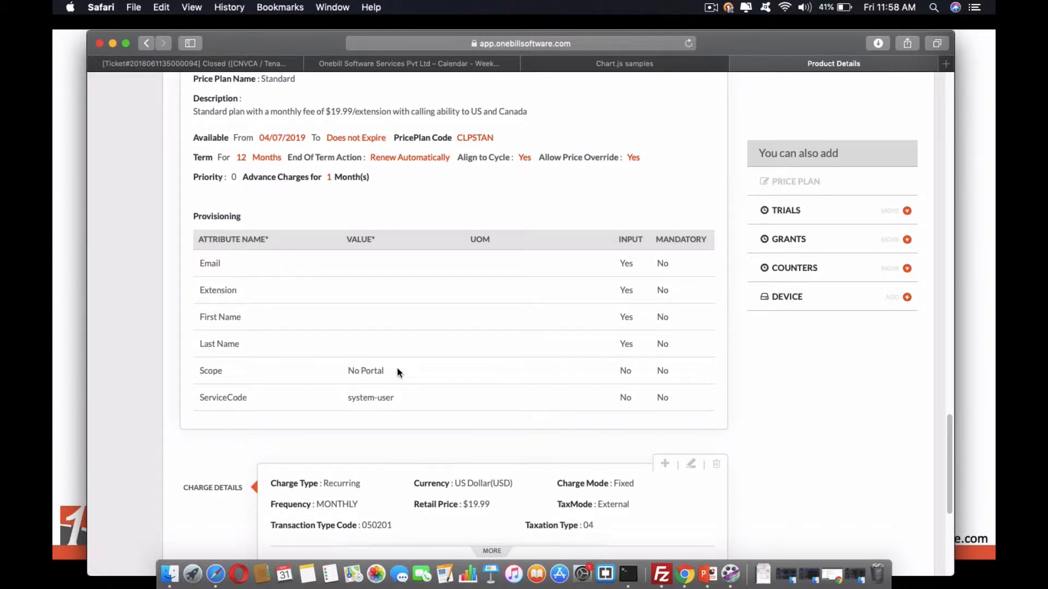
drag(392, 369, 349, 371)
scroll(390, 240, up, 6)
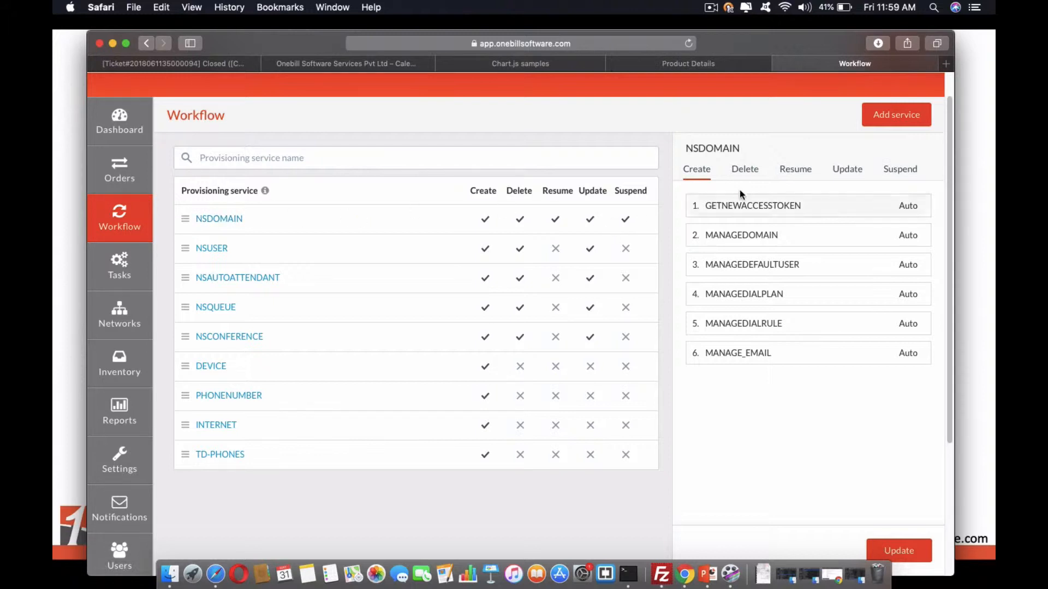
Examine the Create workflow tasks of the NSDOMAIN, NSUSER, NSCONFERENCE, PHONENUMBER and TD-PHONES provisioning services.
mouse_move(731, 206)
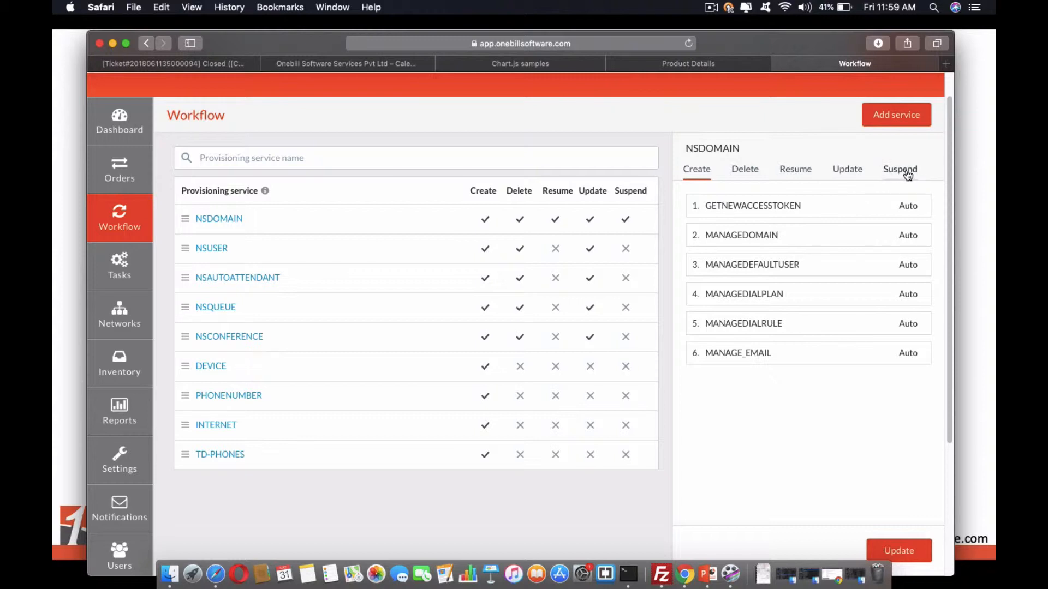
click(216, 247)
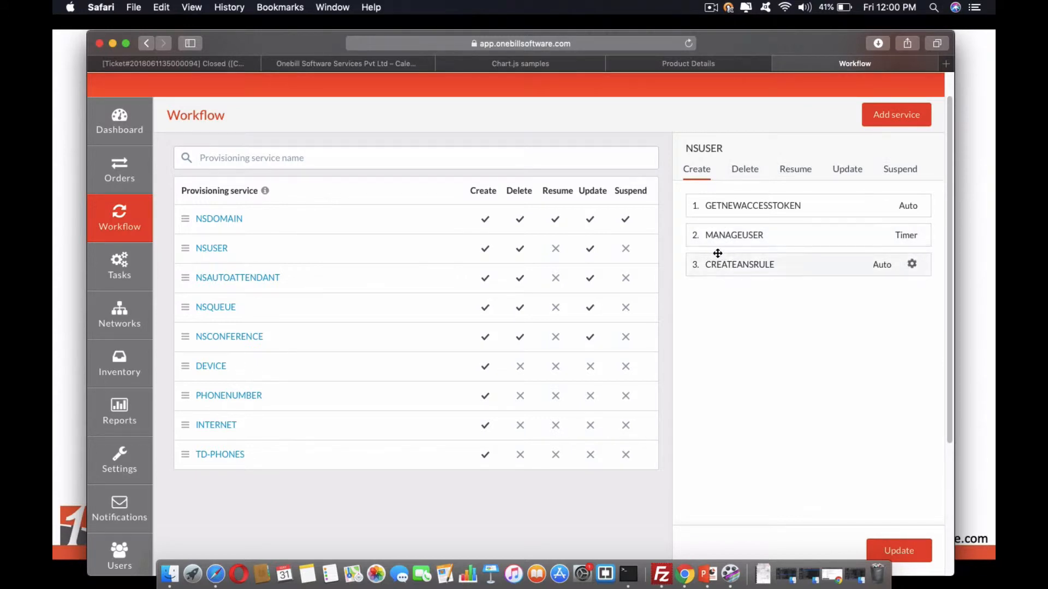
click(241, 337)
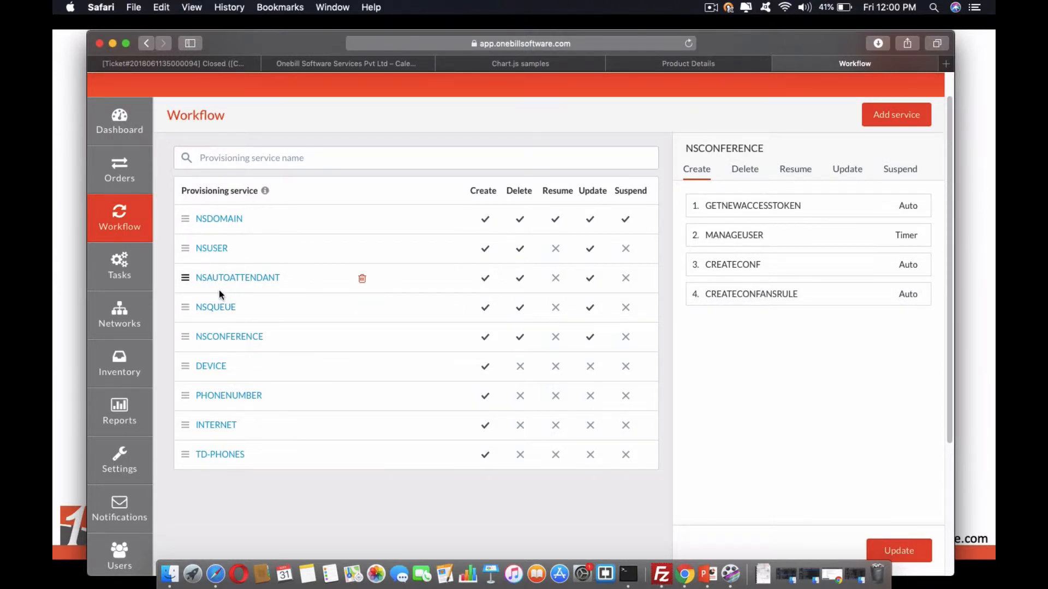
scroll(307, 382, down, 1)
scroll(307, 382, down, 3)
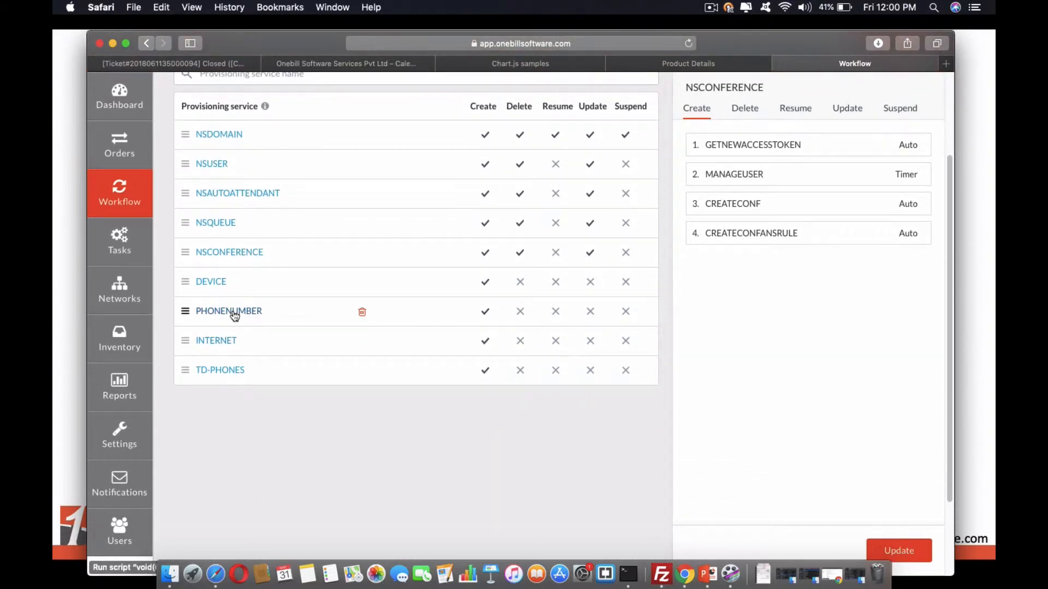
click(233, 312)
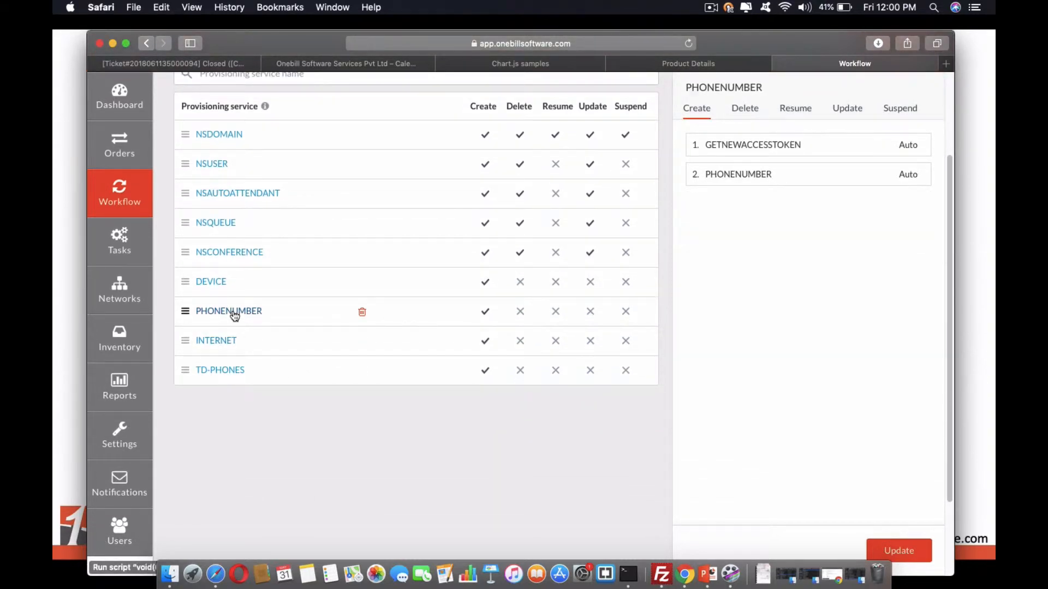
click(215, 371)
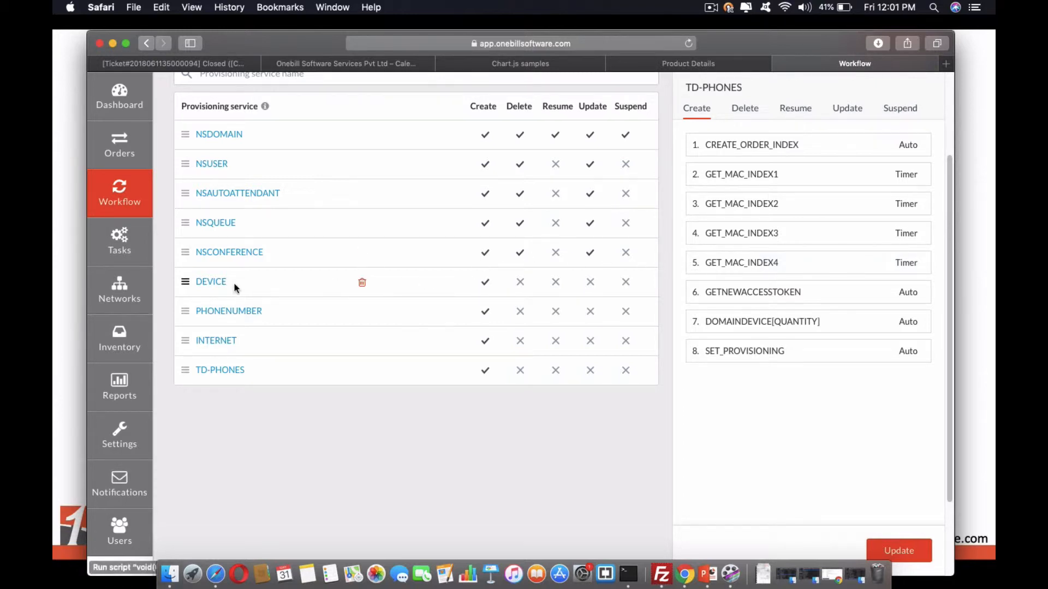
Open the MANAGEDOMAIN automated task of the NETSAPIENS vendor and review its configuration and API template parameters.
click(130, 246)
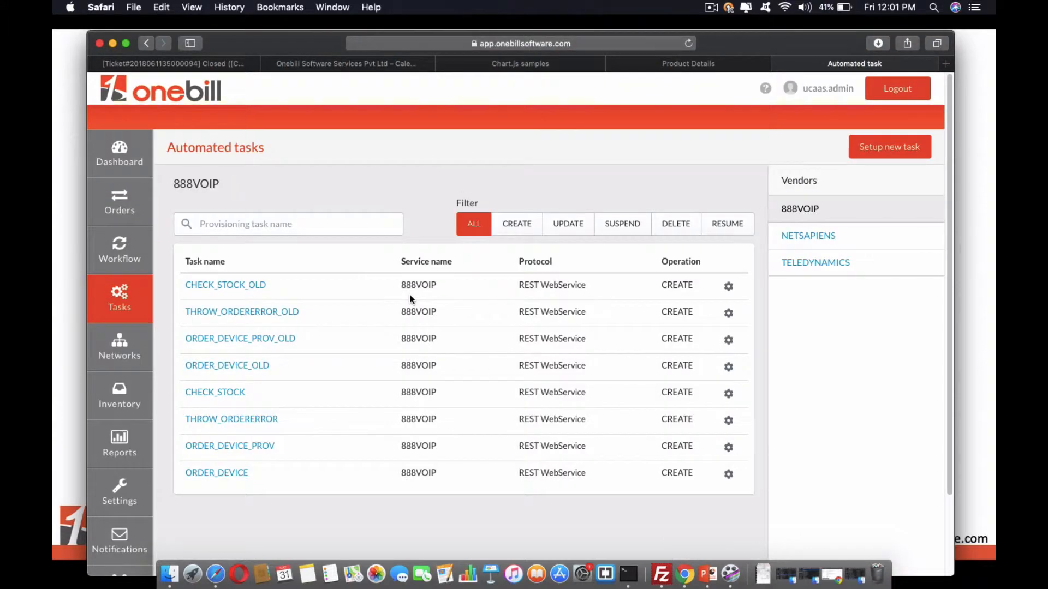
click(812, 242)
scroll(403, 348, down, 3)
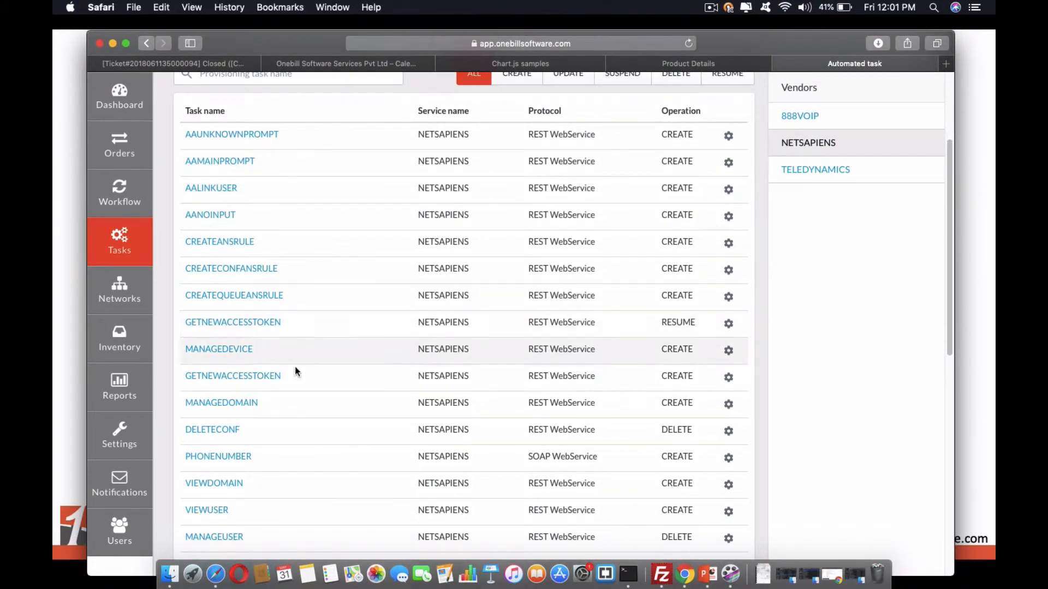
click(241, 404)
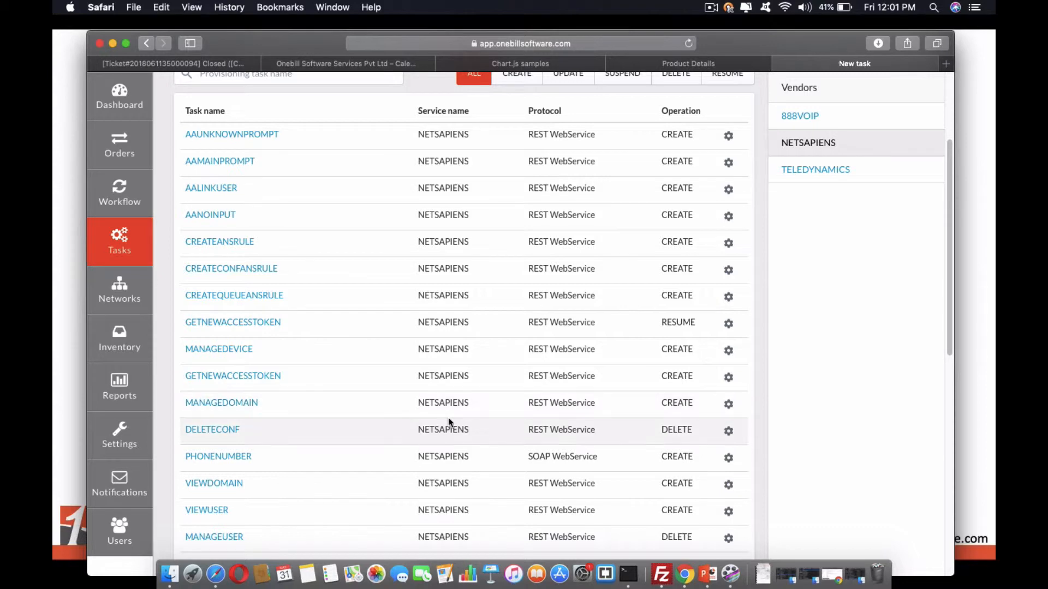
scroll(448, 418, down, 1)
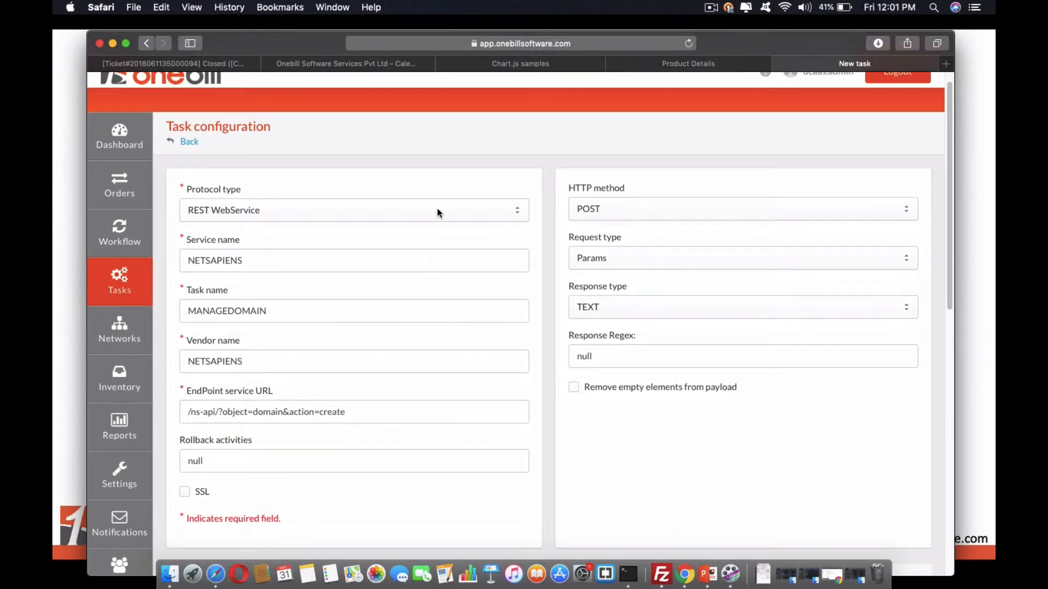
scroll(386, 402, down, 5)
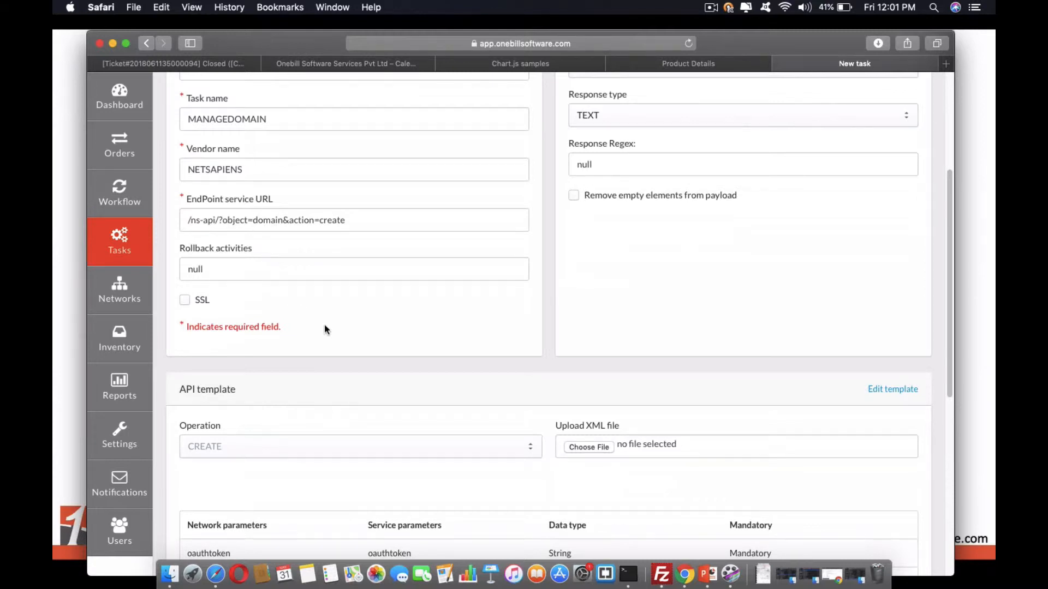
scroll(325, 324, down, 8)
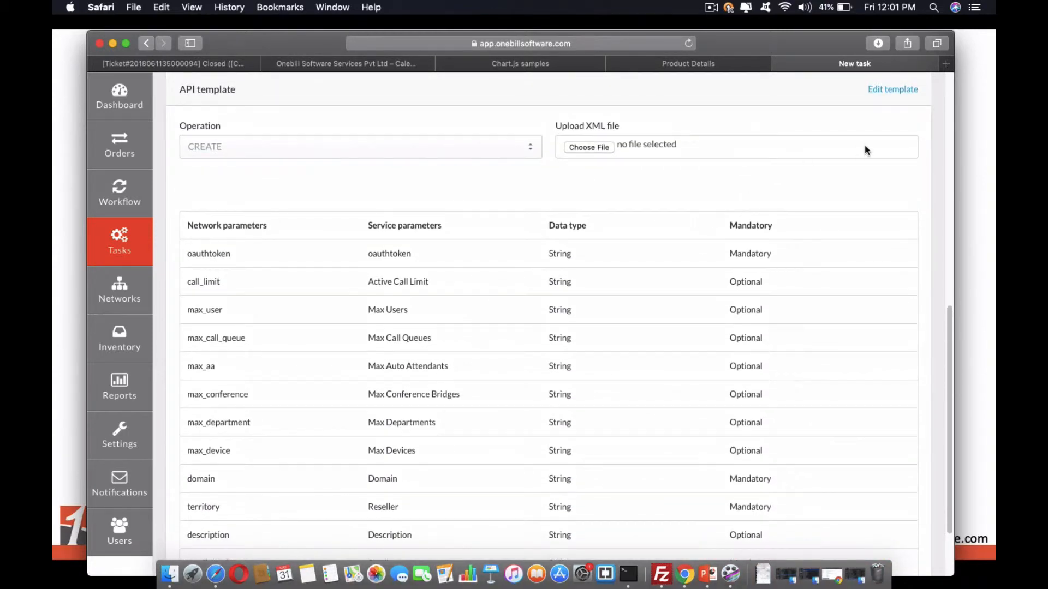
Inspect the payload mapping and default values in the MANAGEDOMAIN API template, including the call_limit default, and close it without changes.
click(894, 90)
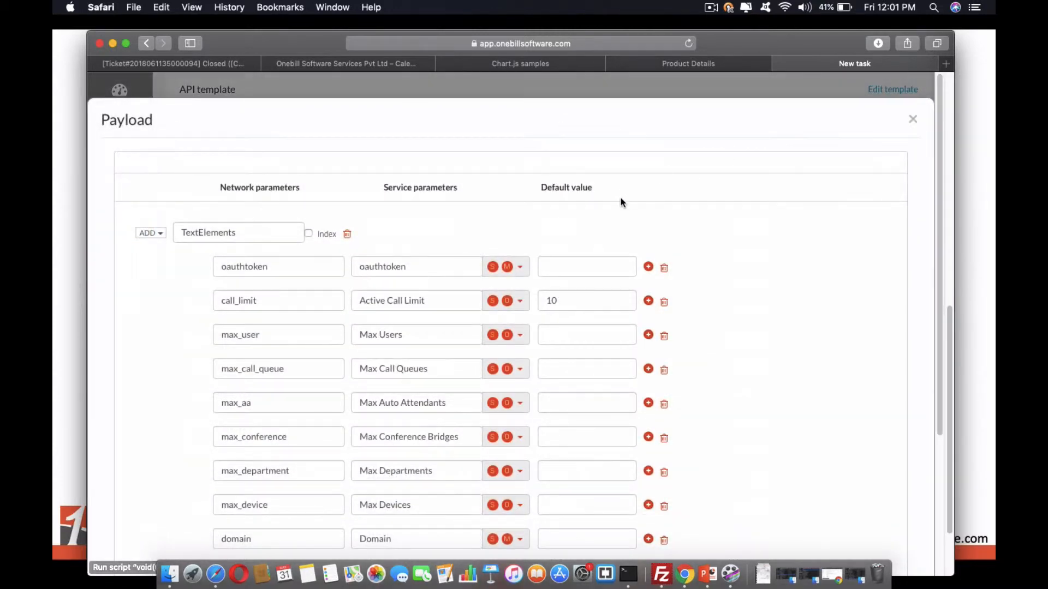
scroll(781, 372, down, 5)
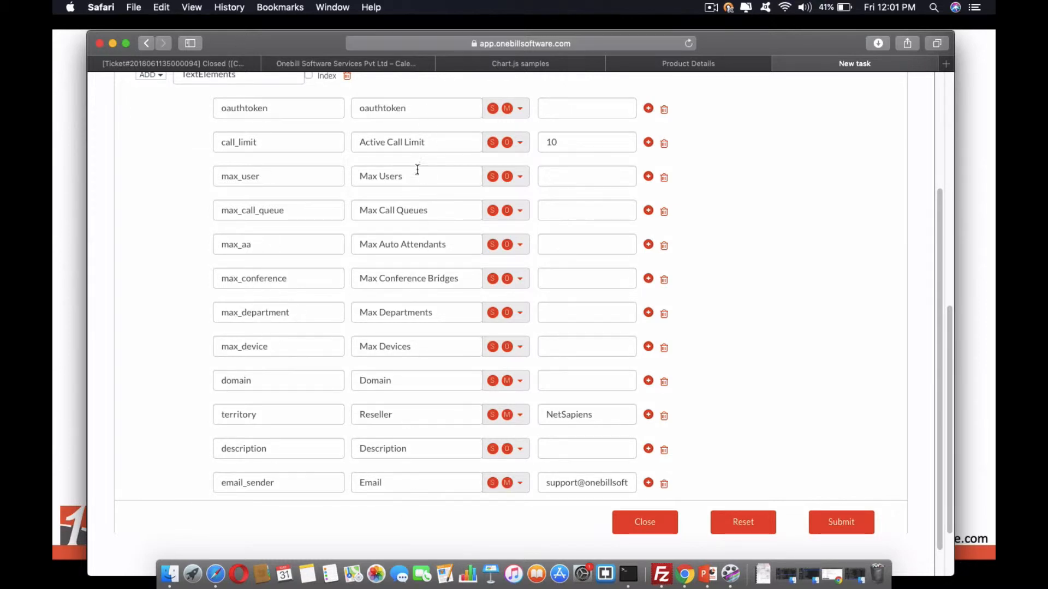
double_click(553, 141)
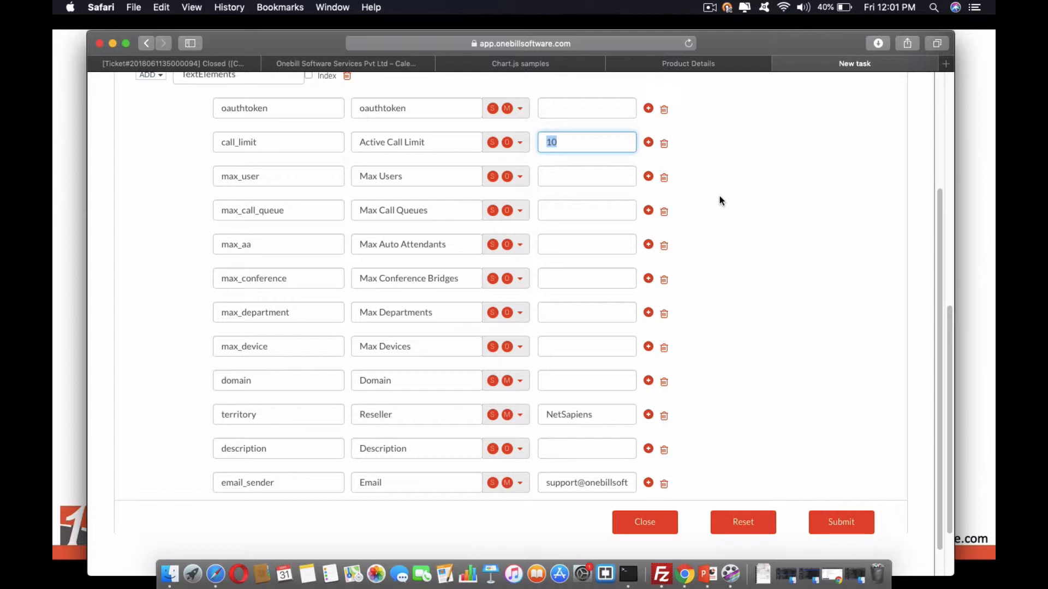
click(646, 523)
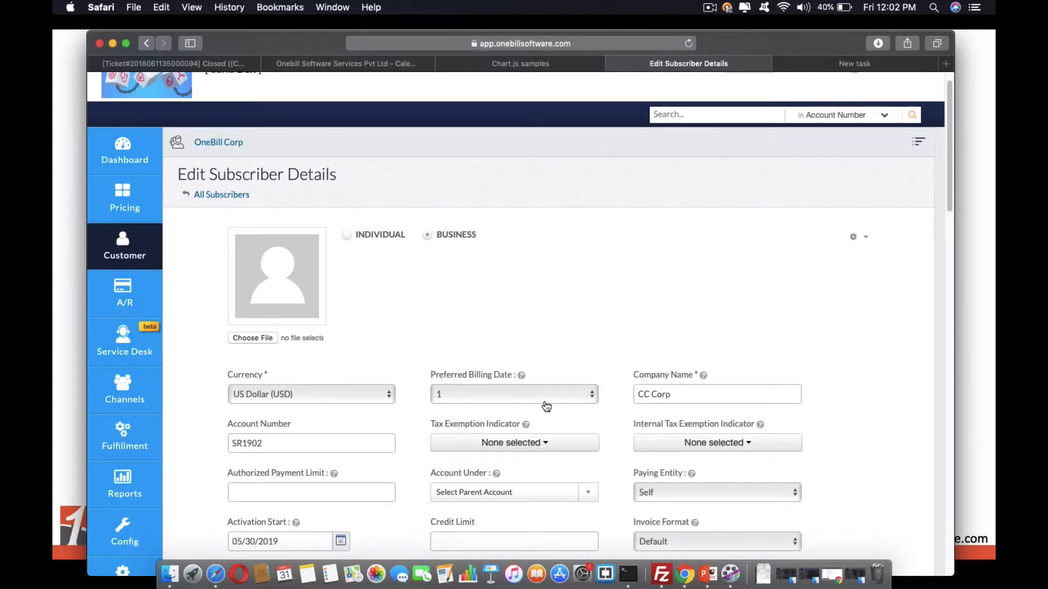
Review the subscriber's details through to the additional information, checking the Domain and Reseller fields.
scroll(547, 406, down, 5)
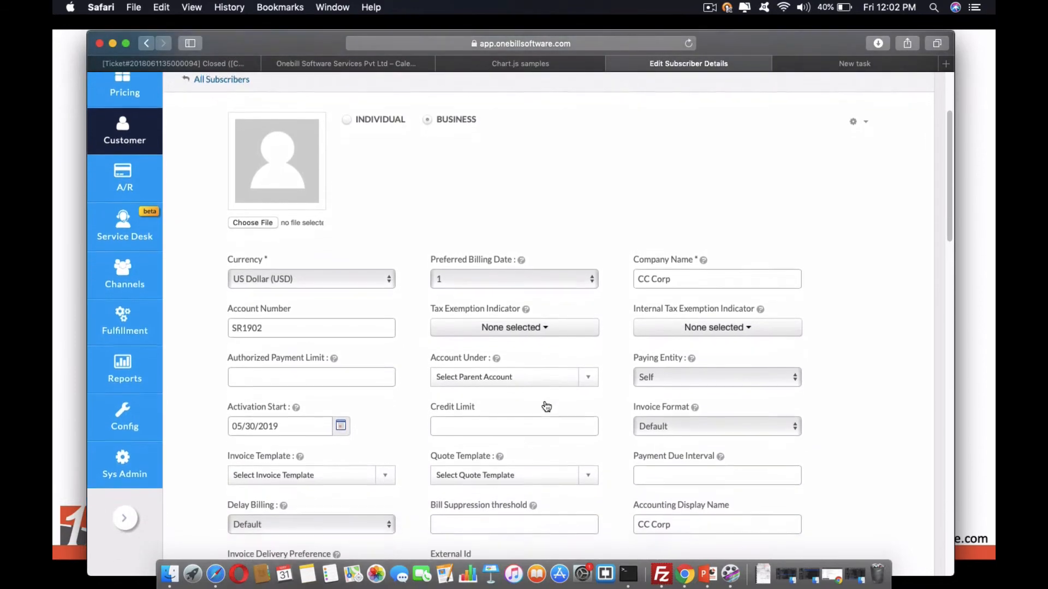
scroll(547, 406, down, 10)
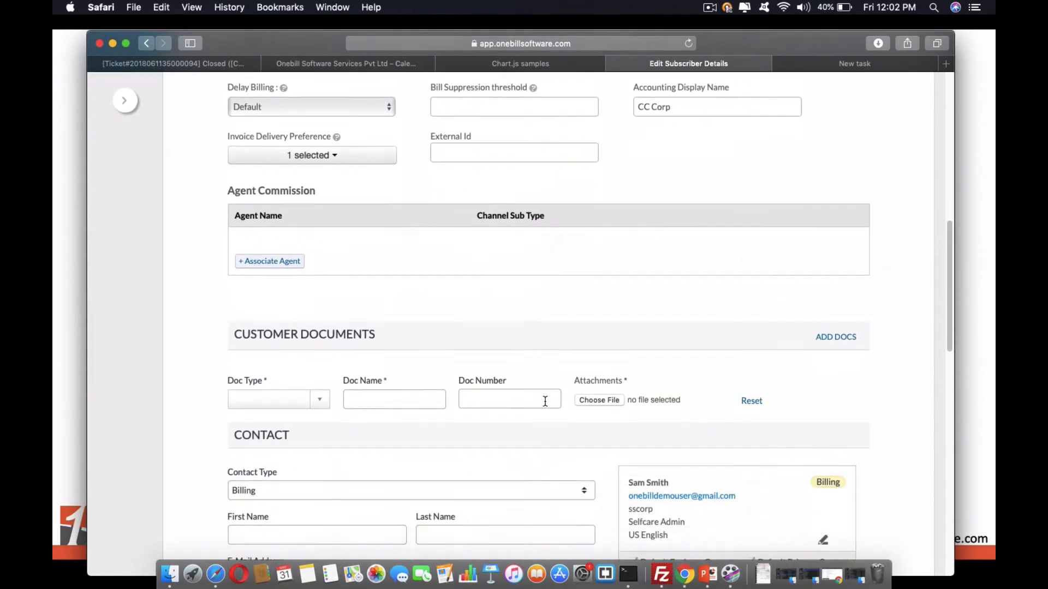
scroll(545, 401, down, 10)
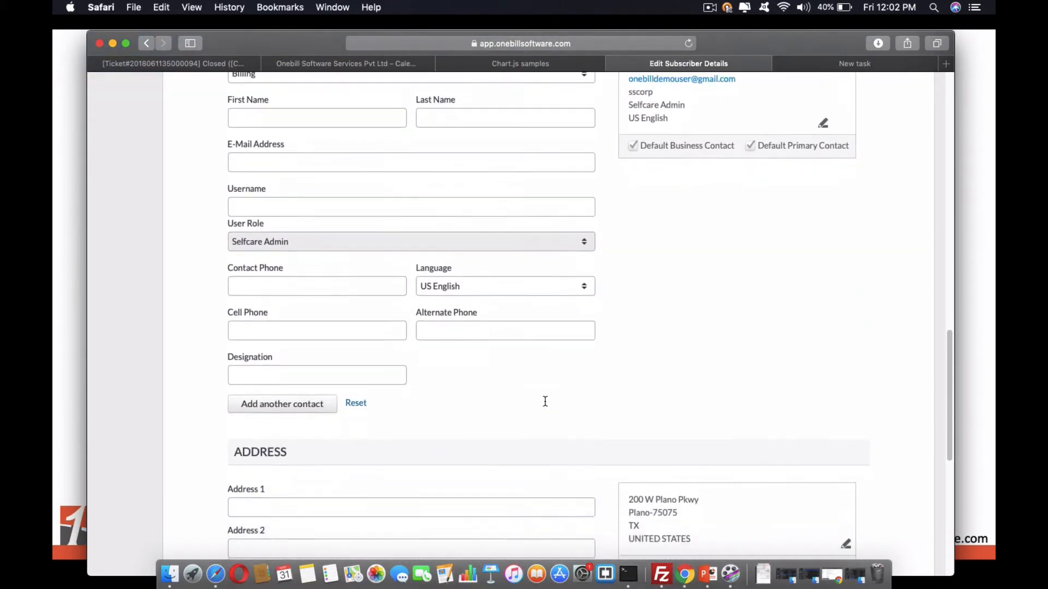
scroll(546, 401, down, 6)
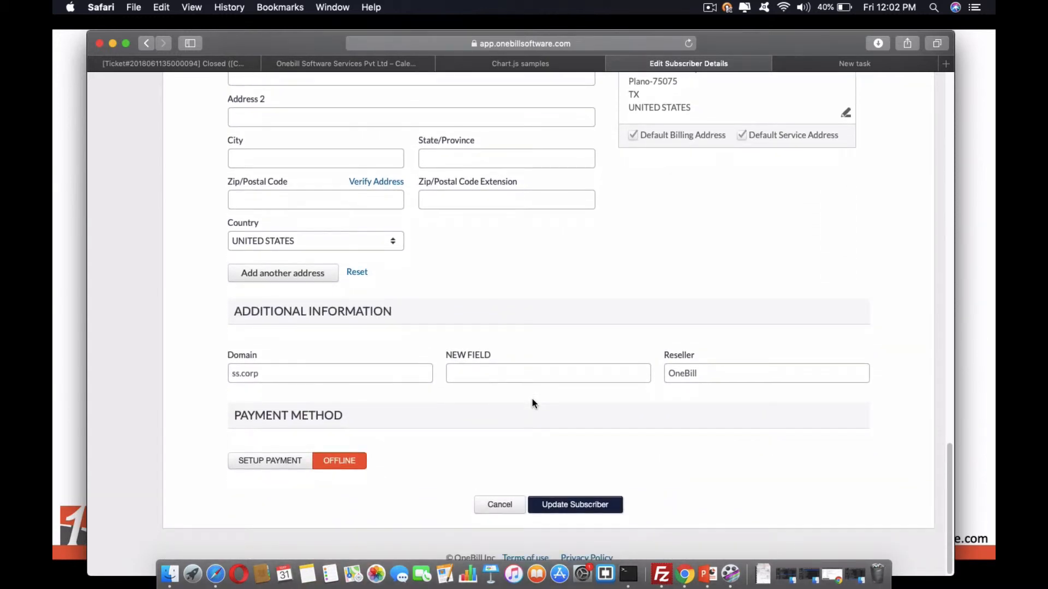
drag(273, 379, 229, 374)
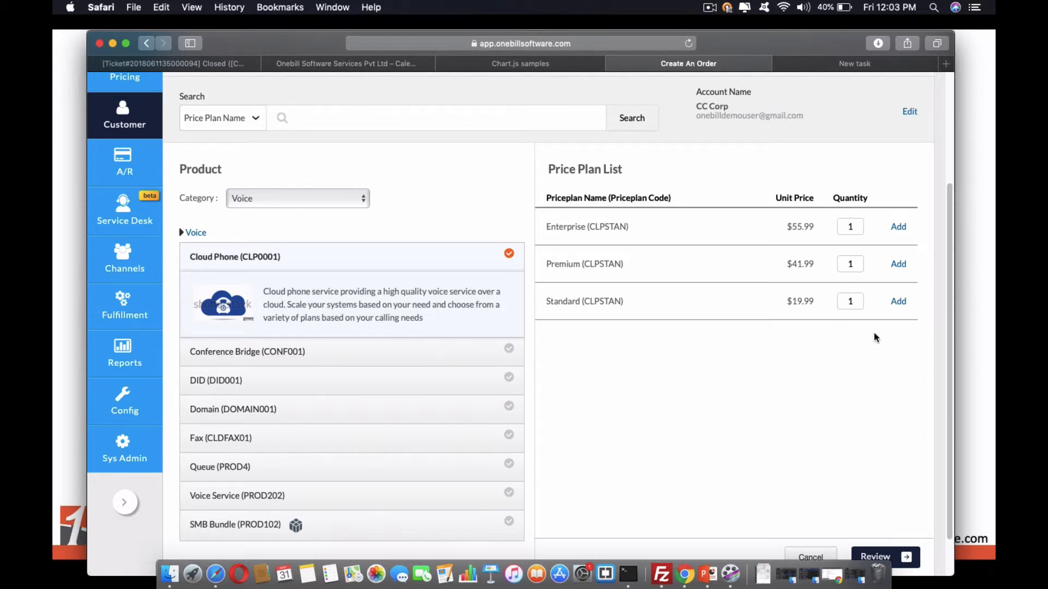
Add one Cloud Phone Standard, one Cloud Phone Premium and one Domain Standard plan to the order, and proceed to its review.
click(900, 305)
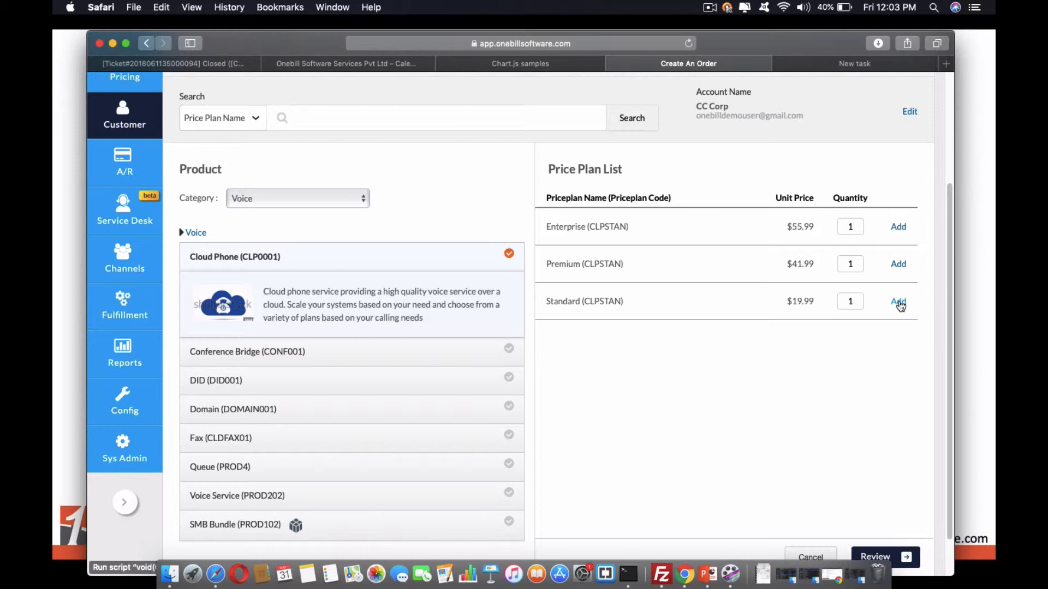
click(898, 267)
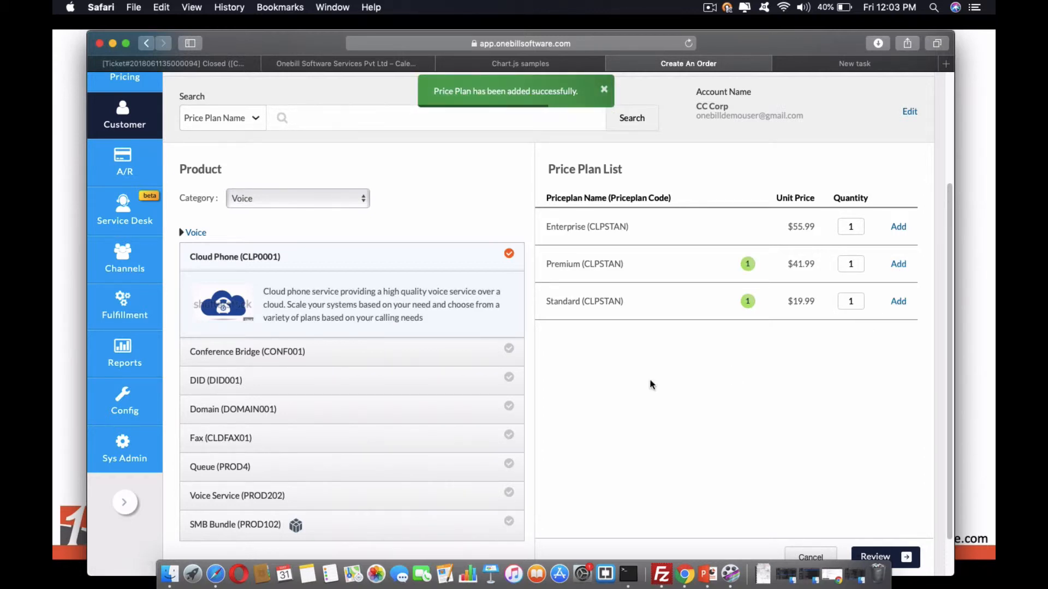
click(393, 410)
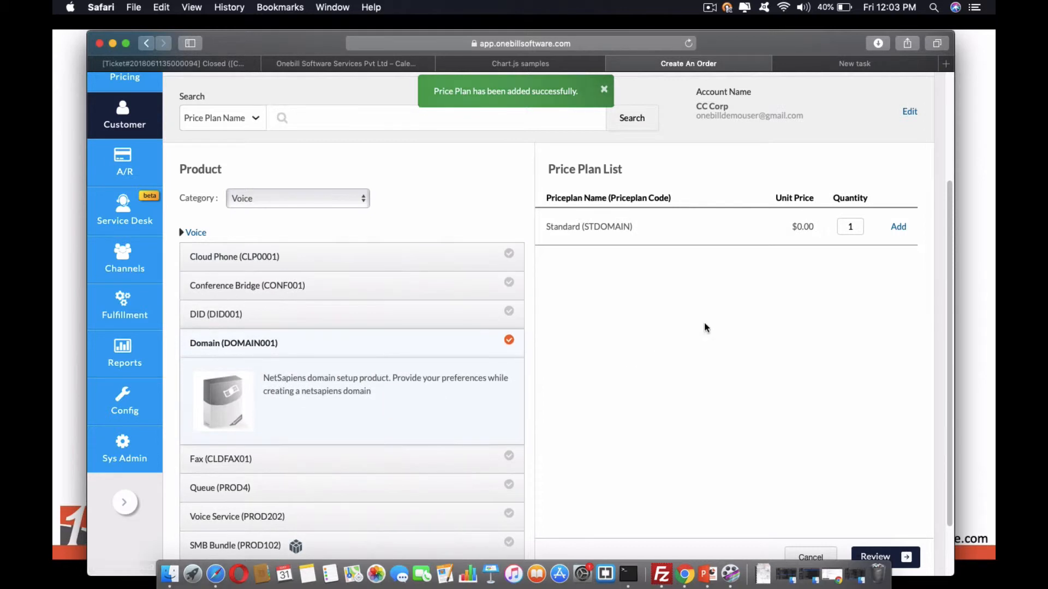
click(898, 228)
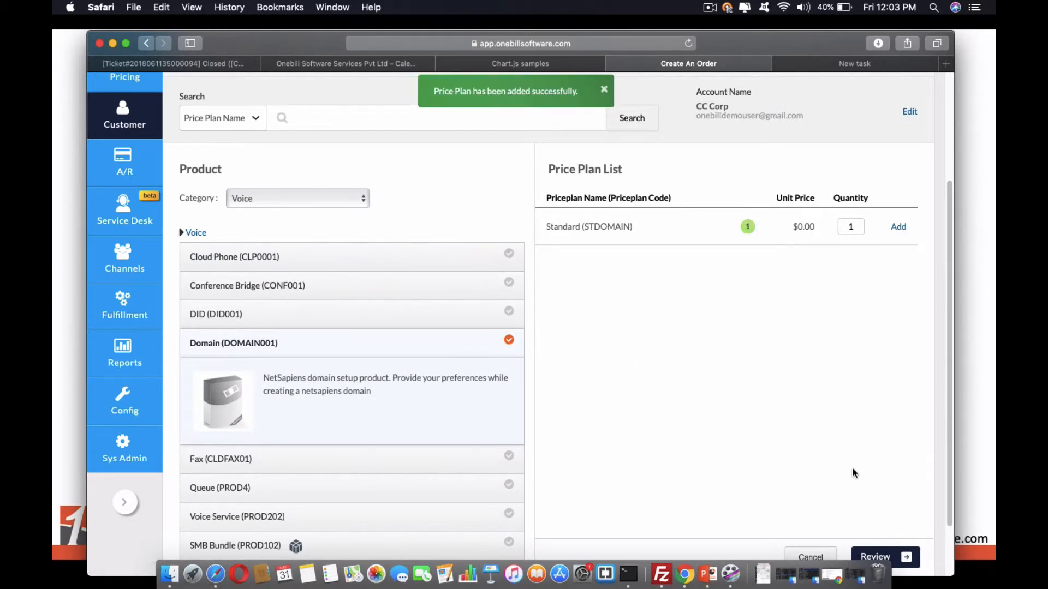
click(880, 555)
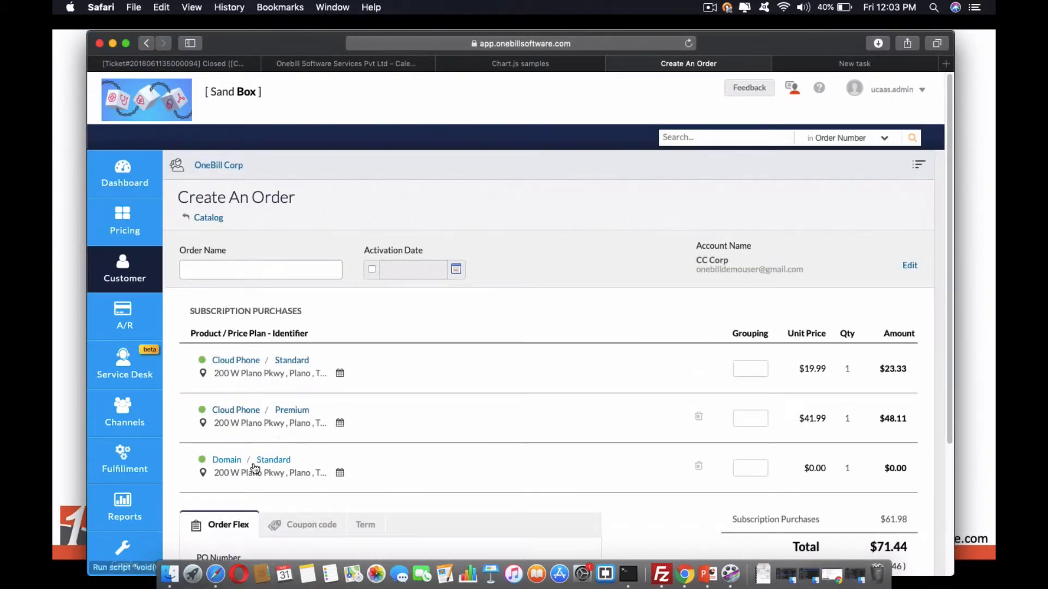
Check the provisioning limits of the order's Domain Standard plan and set its TimeZone to US/Central.
click(254, 465)
scroll(532, 435, down, 4)
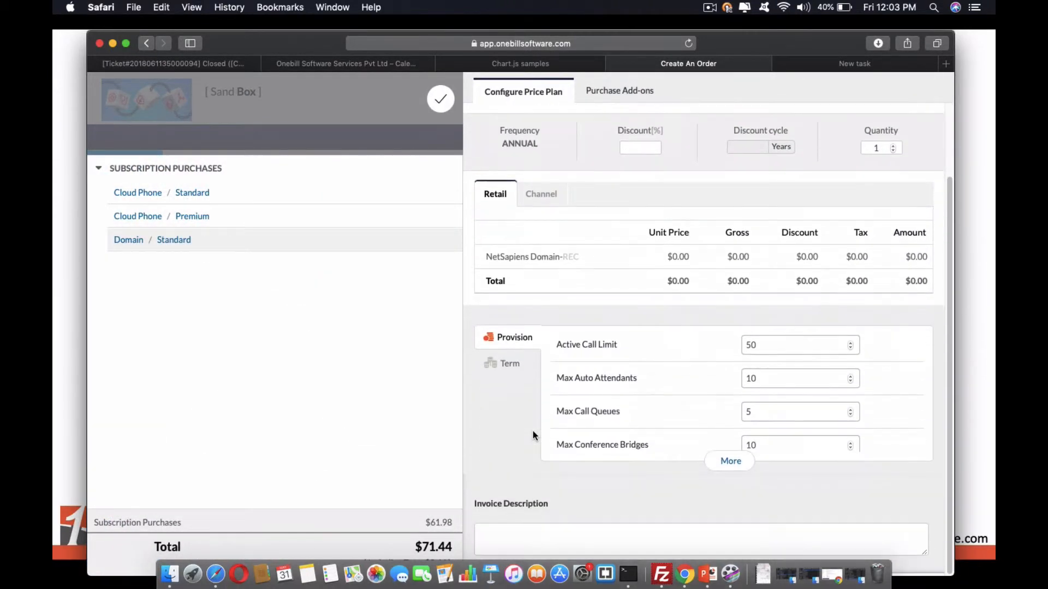
click(767, 350)
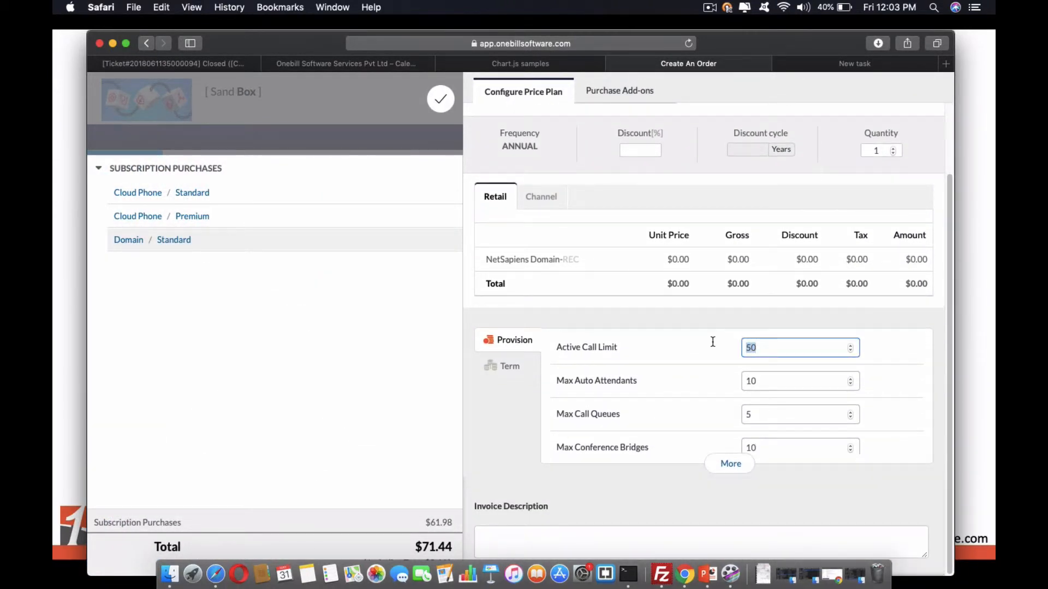
click(761, 377)
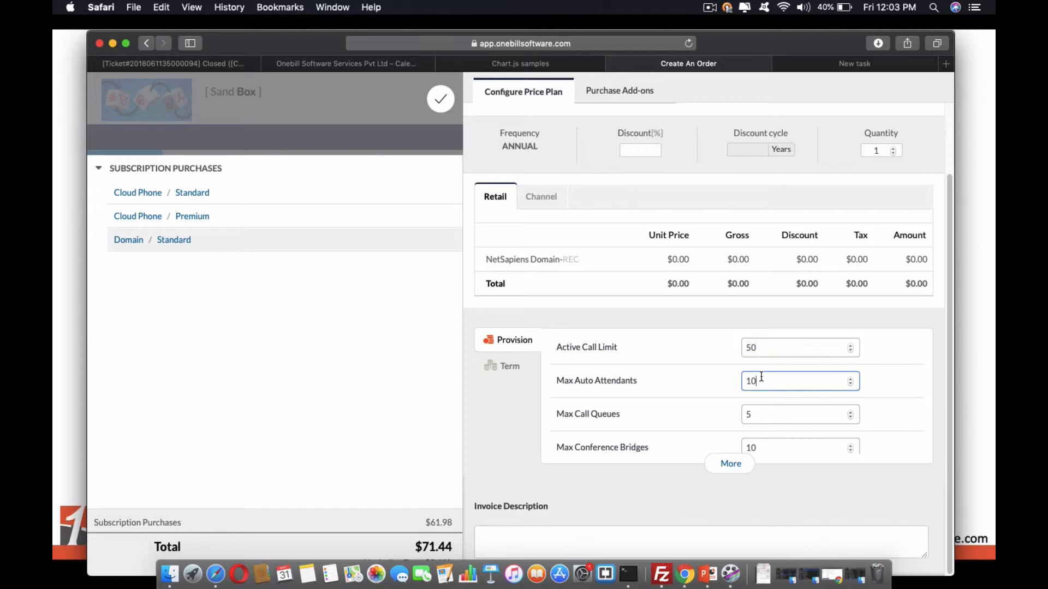
drag(761, 376, 716, 370)
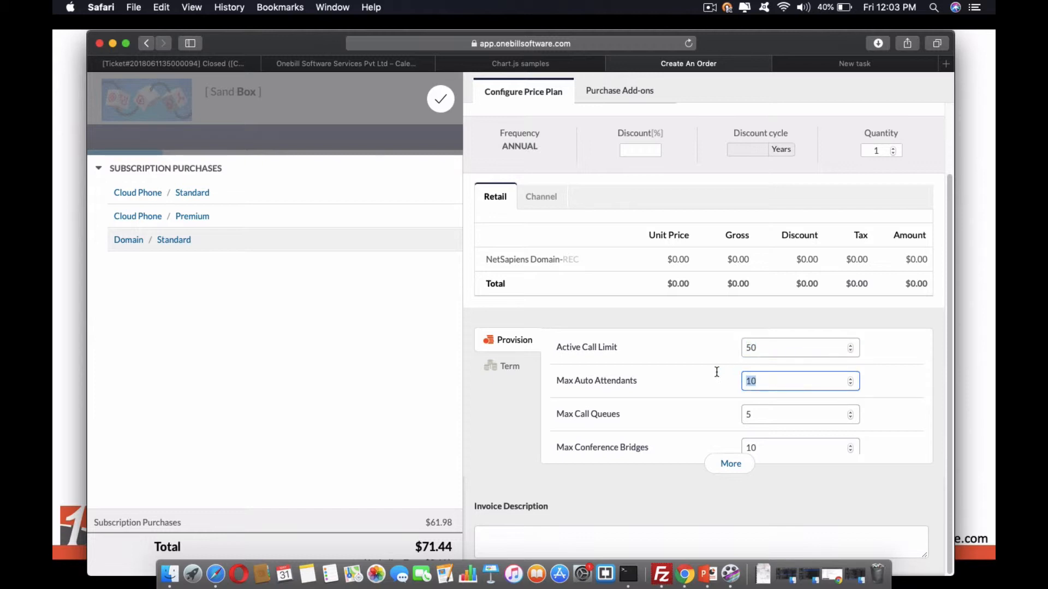
click(762, 416)
click(730, 464)
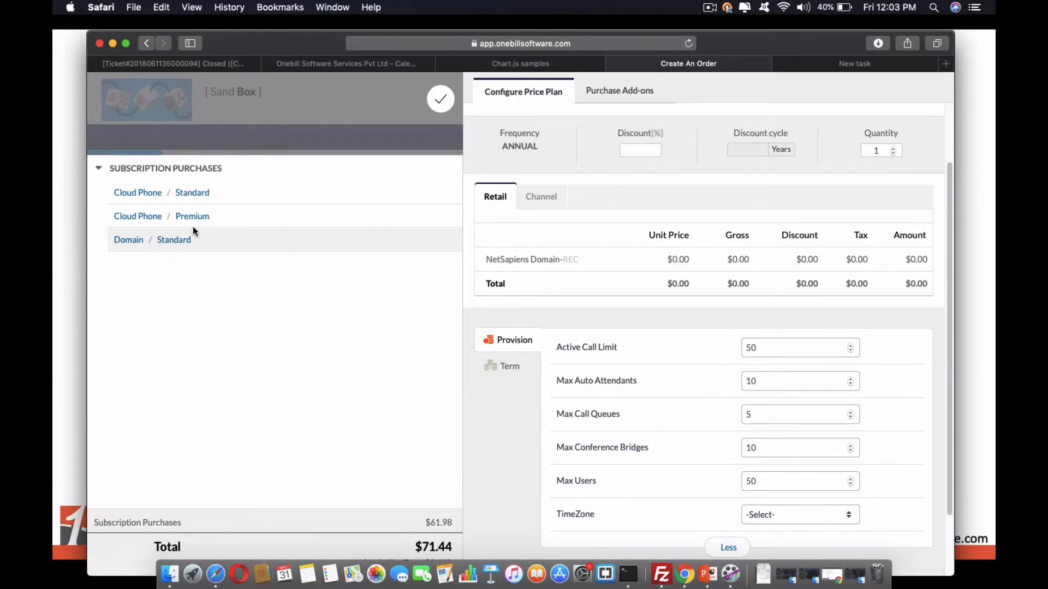
click(833, 516)
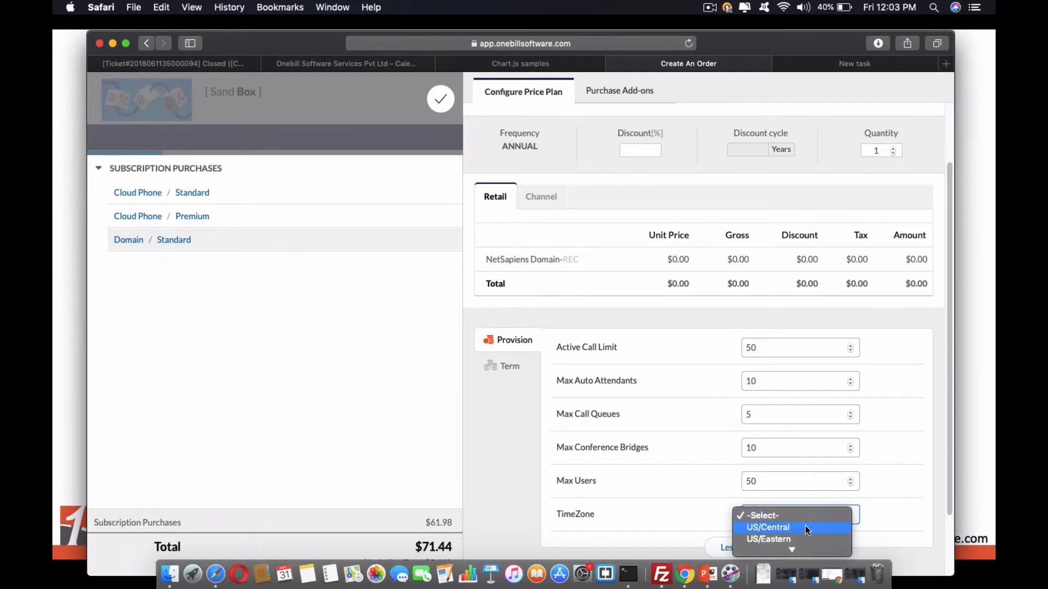
click(768, 527)
Customize the recurring charge unit price of the order's Cloud Phone Premium plan to $25 and save it.
click(196, 221)
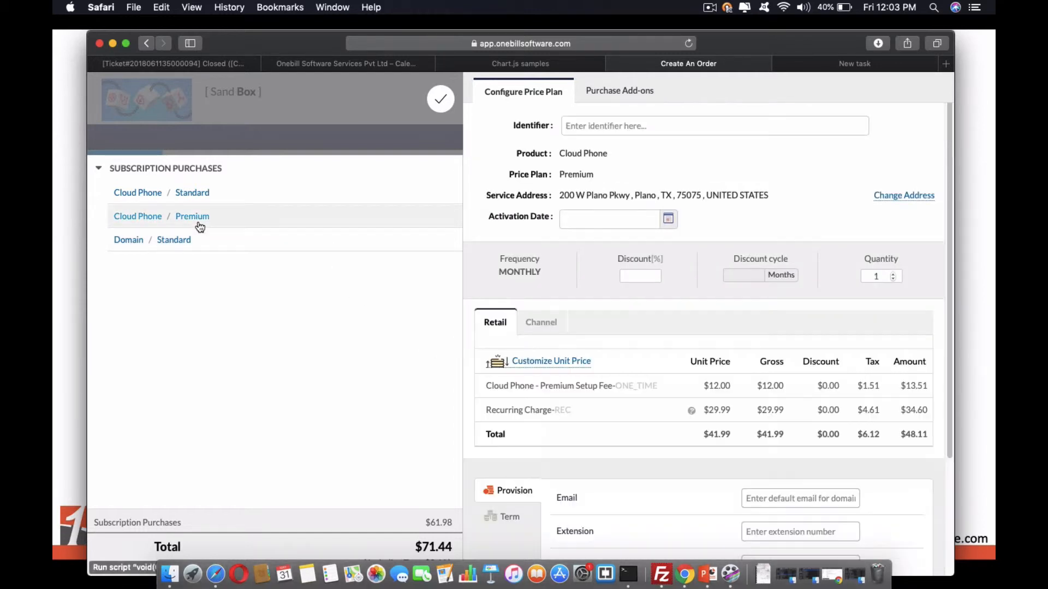
scroll(684, 366, down, 3)
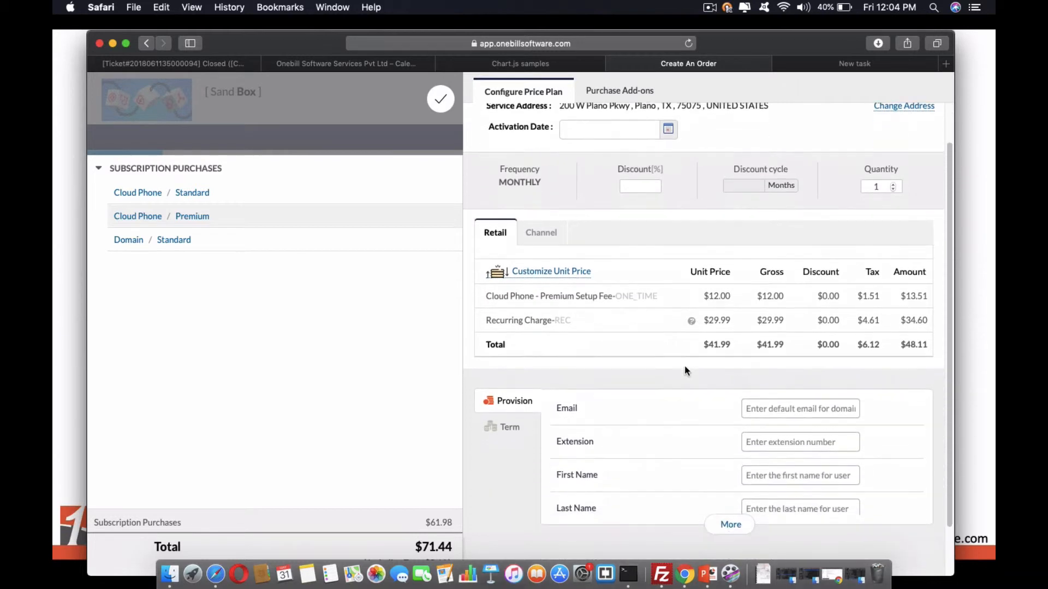
click(549, 276)
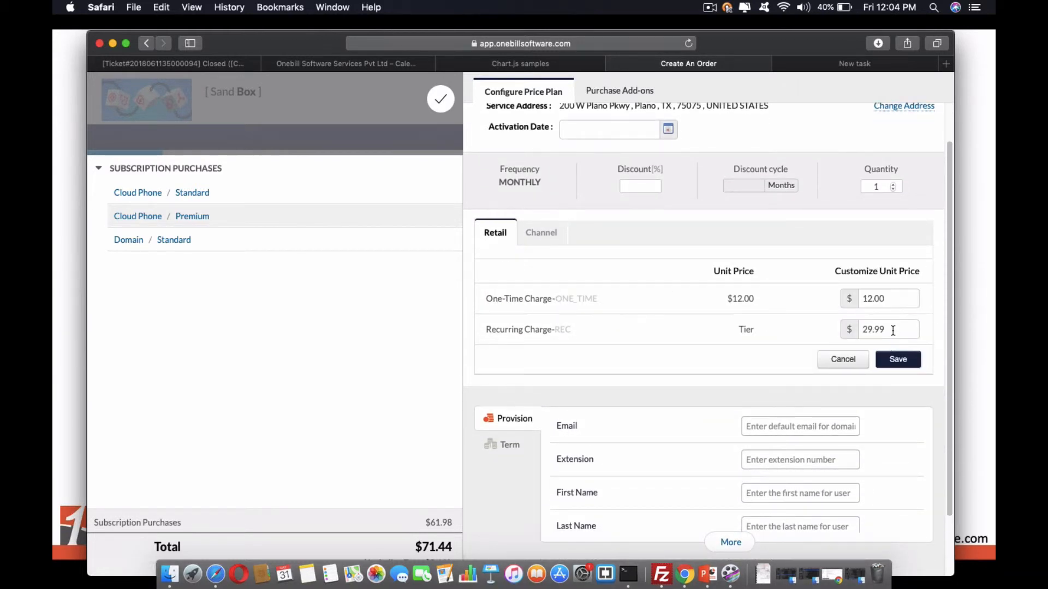
drag(895, 330, 819, 316)
text(25)
click(907, 362)
Fill in the user's e-mail, extension, first and last name for both Cloud Phone plans, using extension 106 for Standard, and finish configuring.
scroll(752, 407, down, 2)
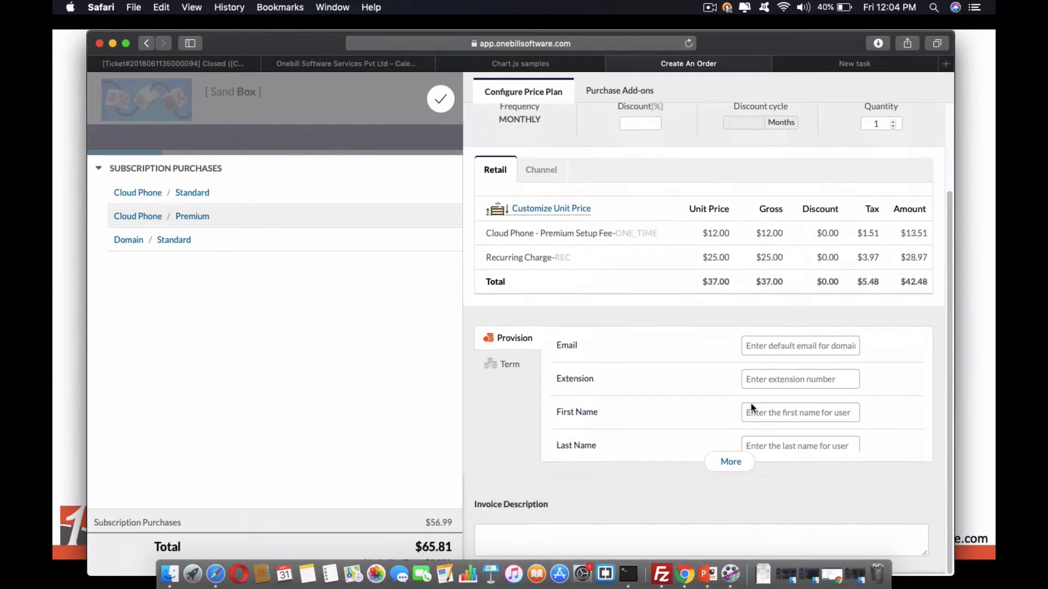
click(789, 350)
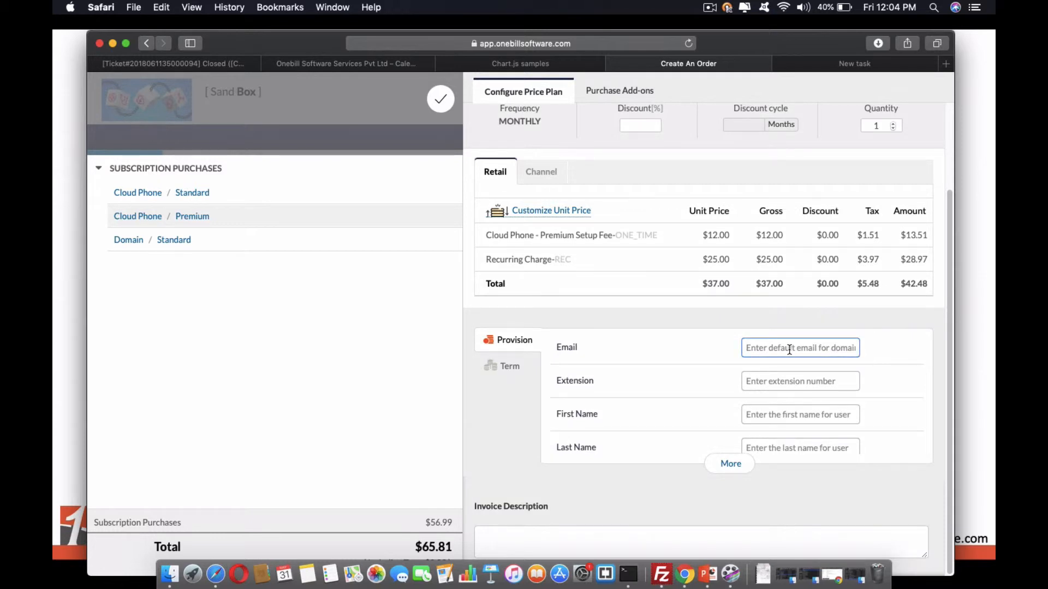
text(rp)
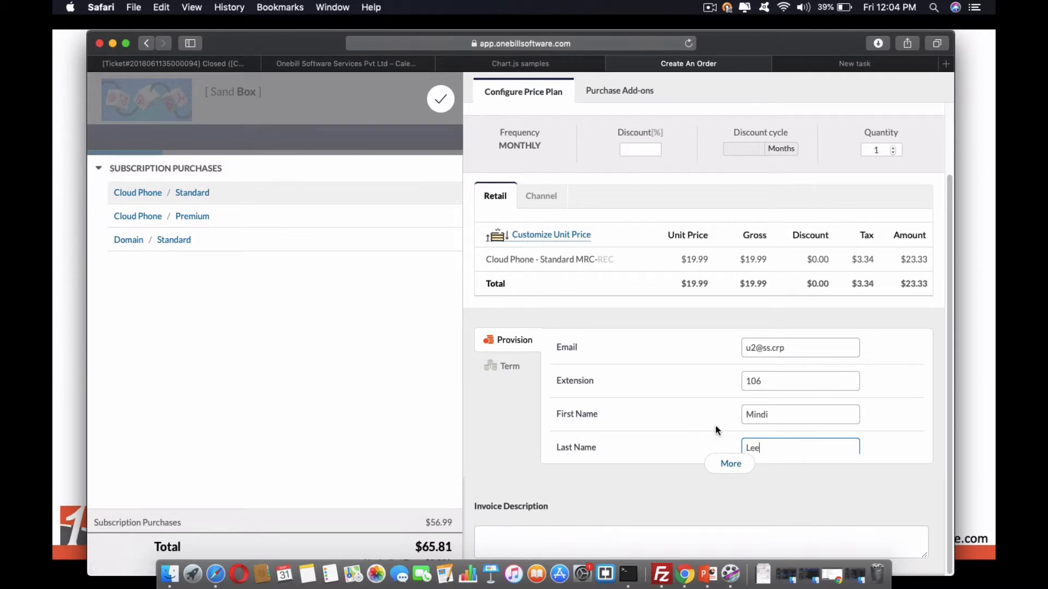
click(446, 107)
Remove the Domain Standard plan from the order and place the order with activation date 05/30/2019.
scroll(653, 319, down, 5)
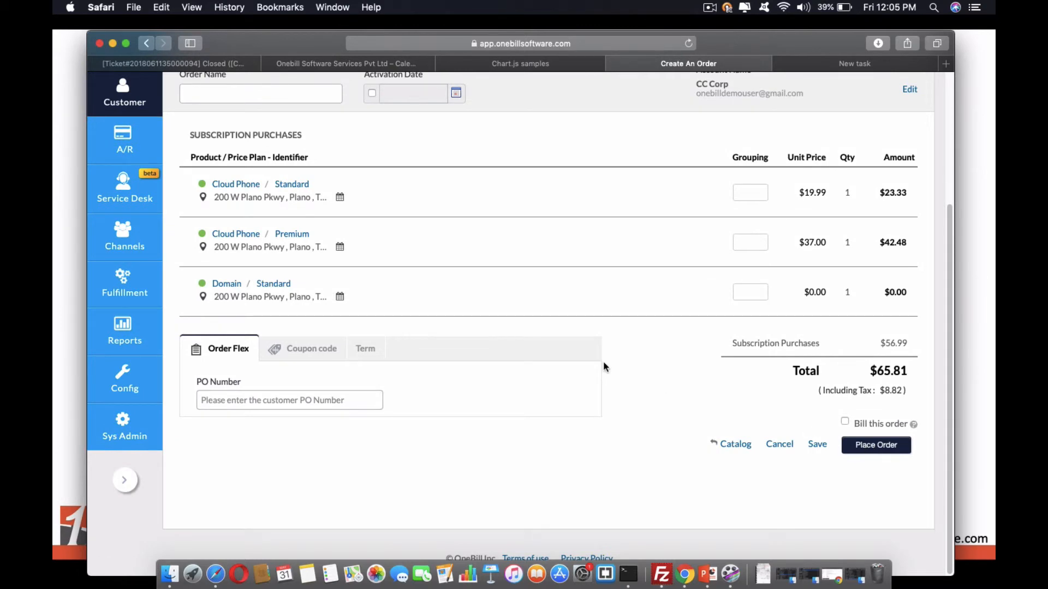
click(882, 398)
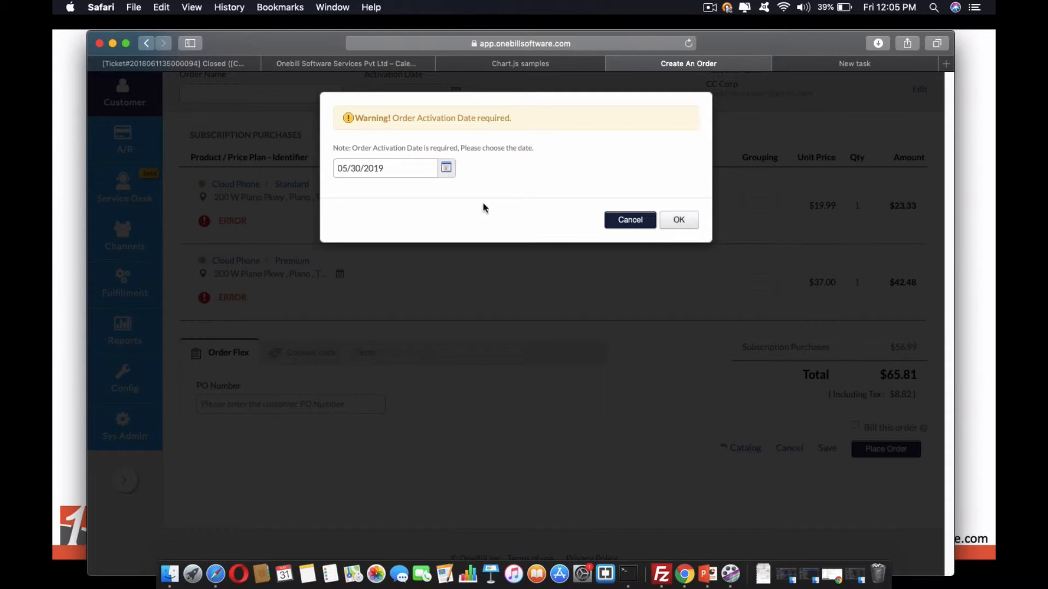
click(408, 169)
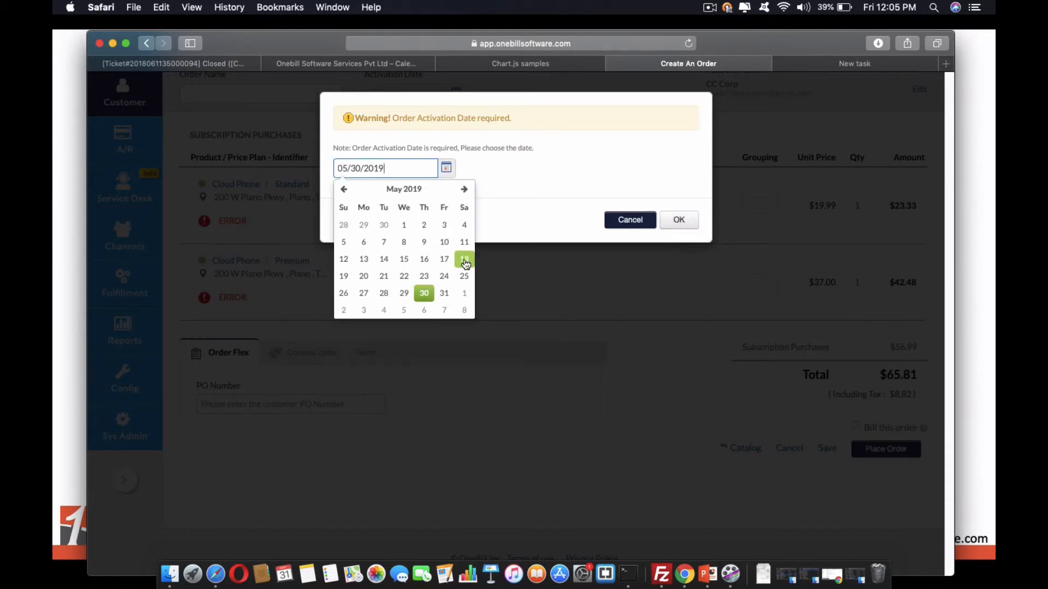
click(628, 236)
click(678, 220)
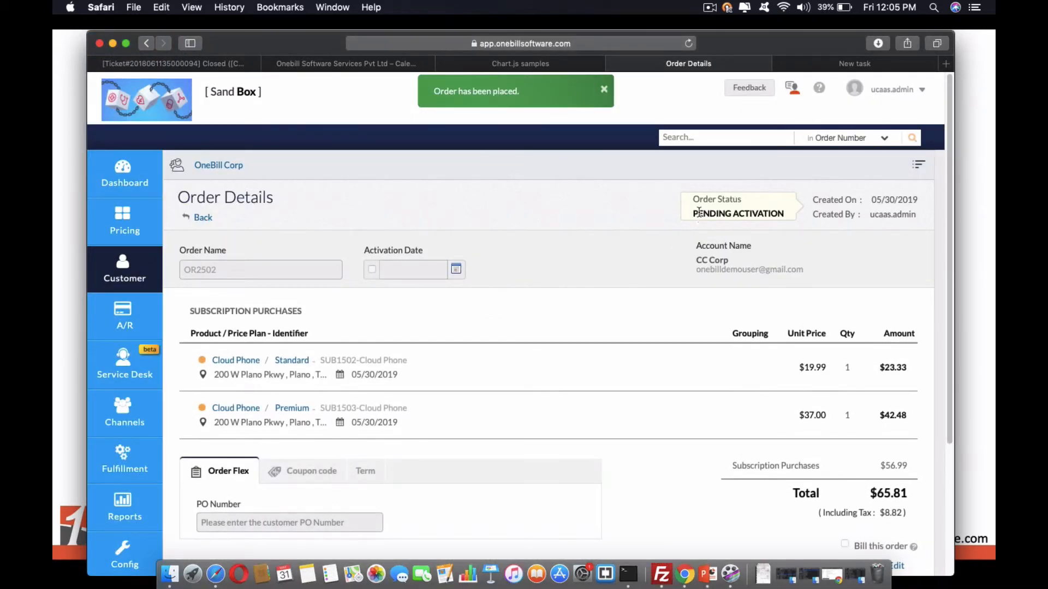
Check the placed order's status and compare its task progress in the provisioning system's orders list.
drag(699, 213, 784, 217)
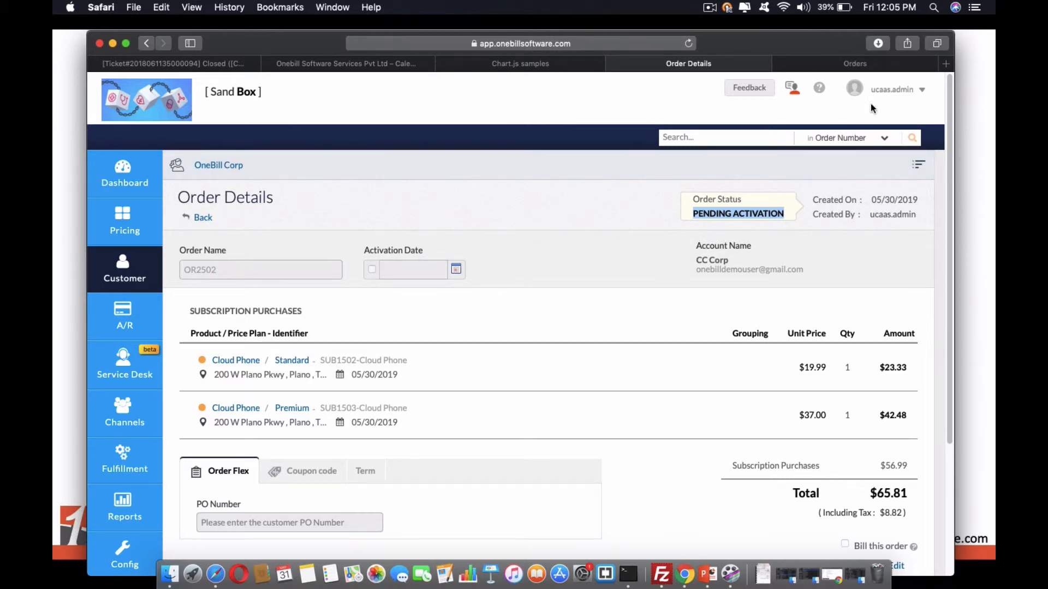
click(868, 63)
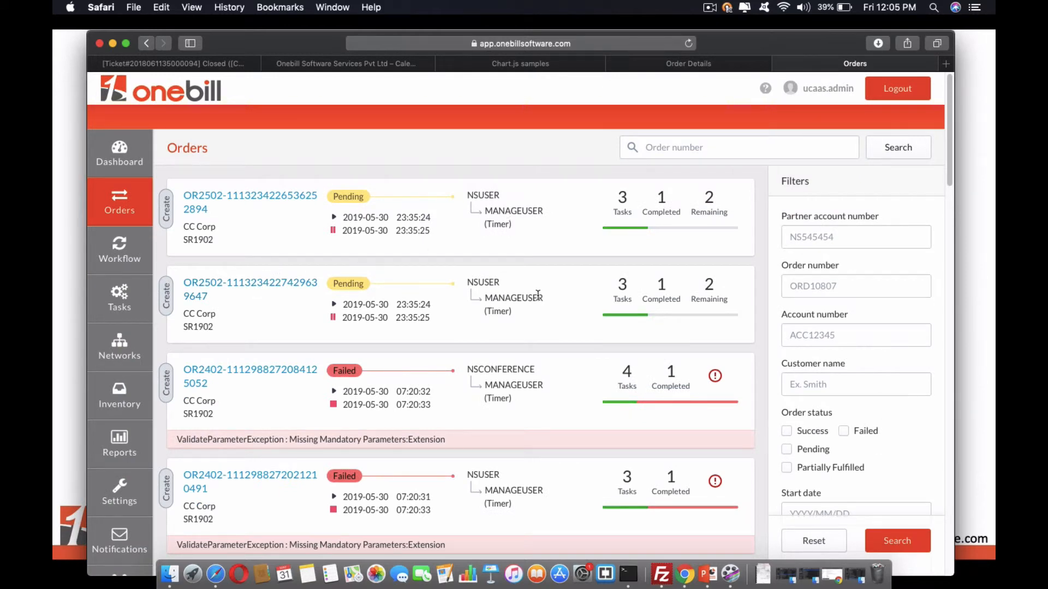
drag(619, 285, 632, 286)
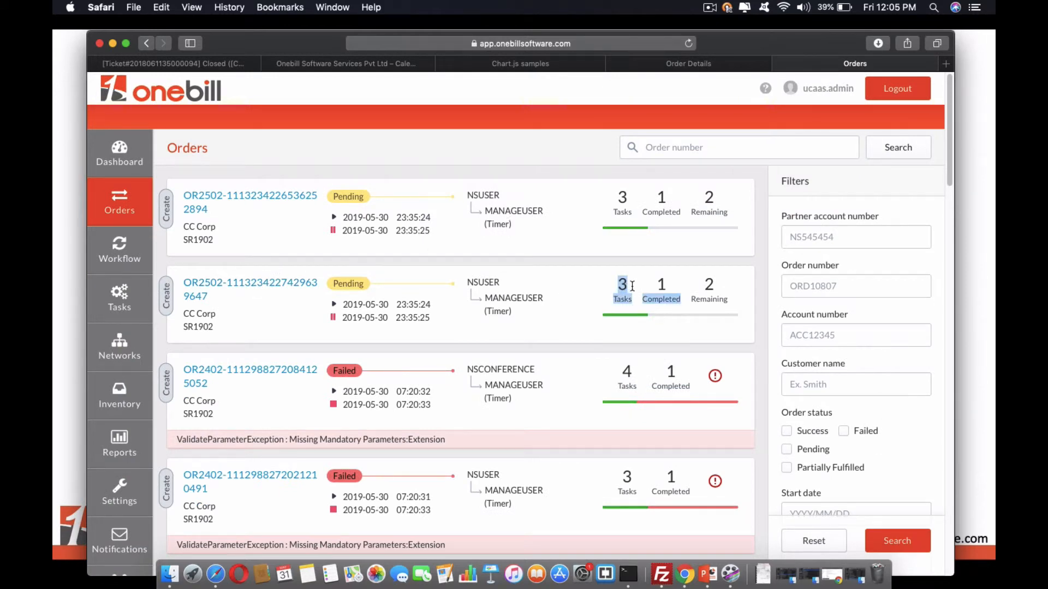
click(635, 287)
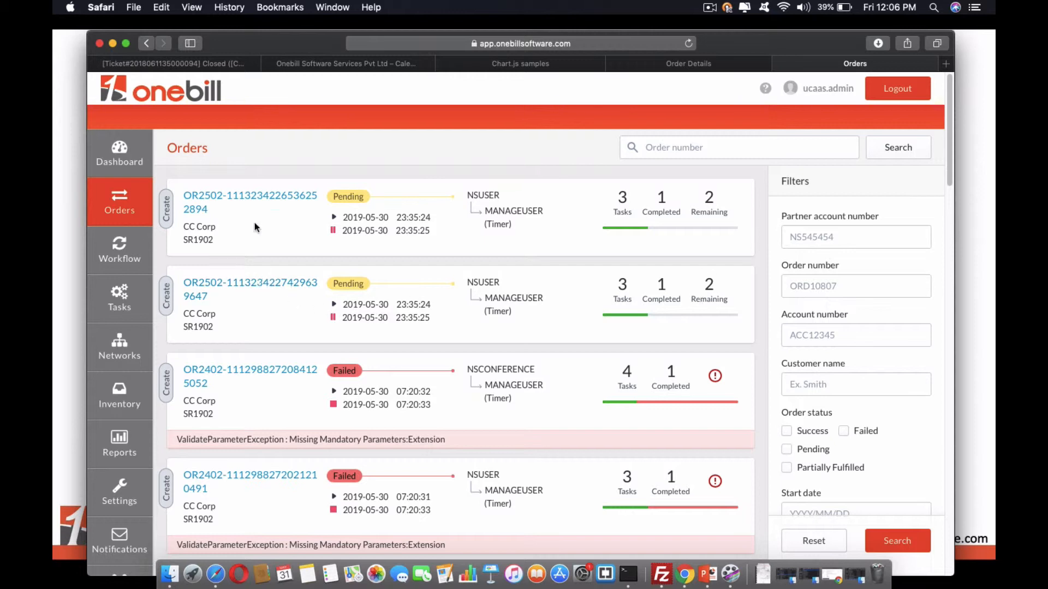
Inspect the MANAGEUSER task's status in the newest provisioning order, and recheck the overall status in the billing Order Details.
click(265, 195)
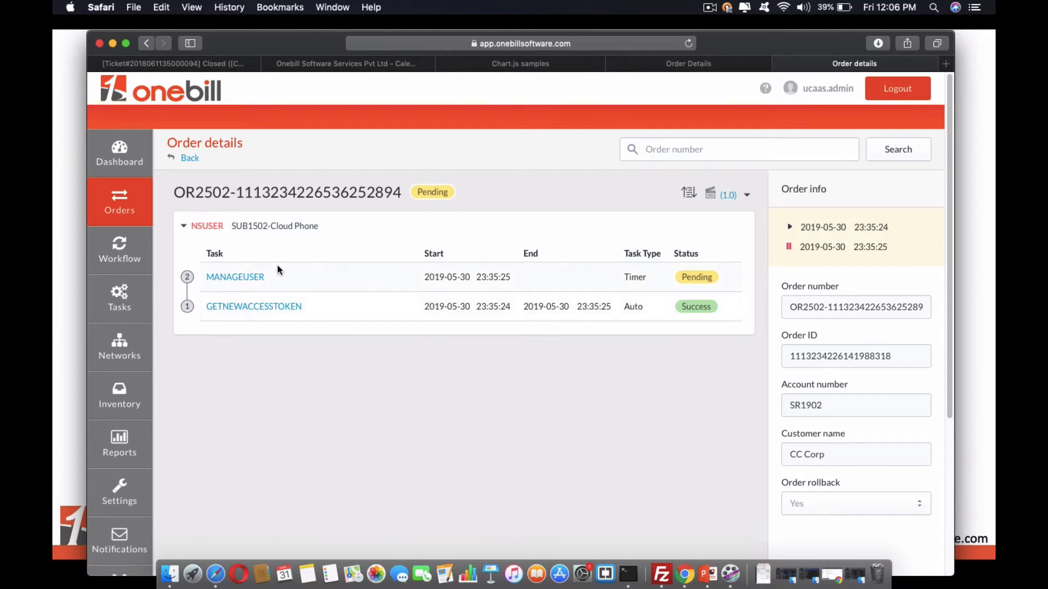
double_click(693, 277)
click(190, 158)
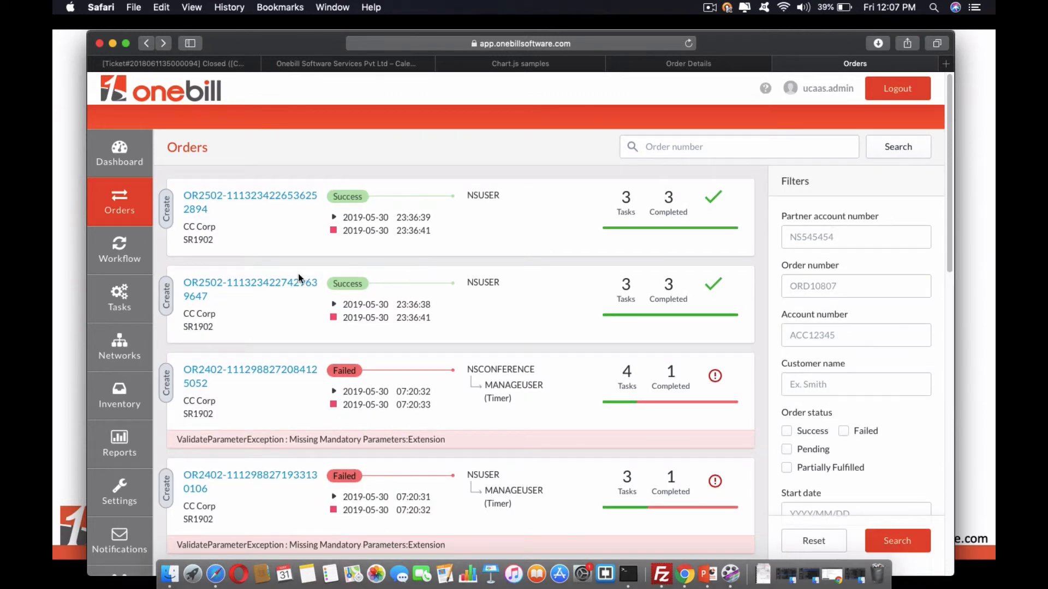
click(690, 63)
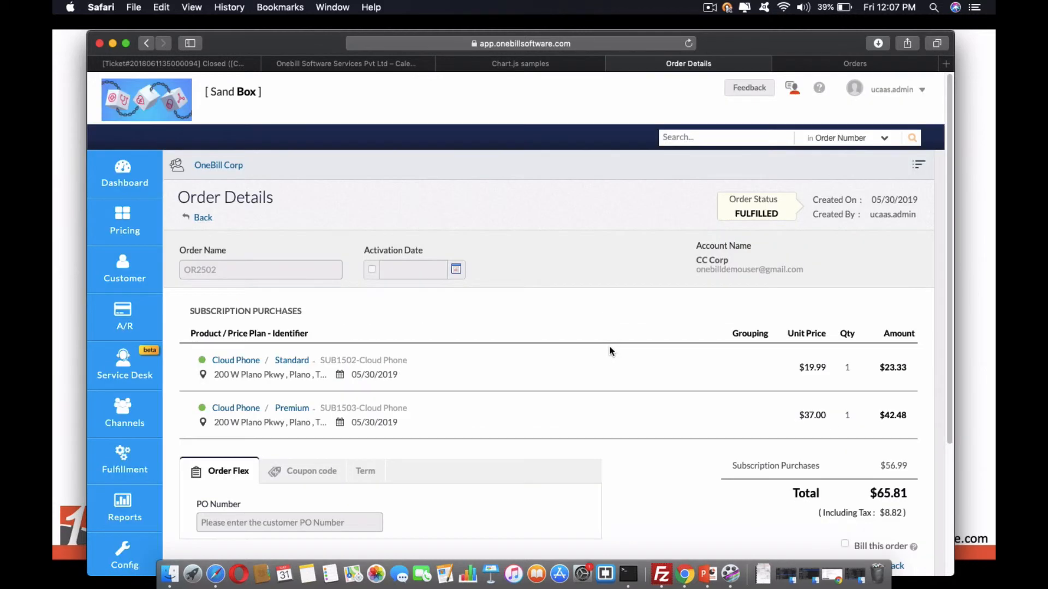
double_click(763, 214)
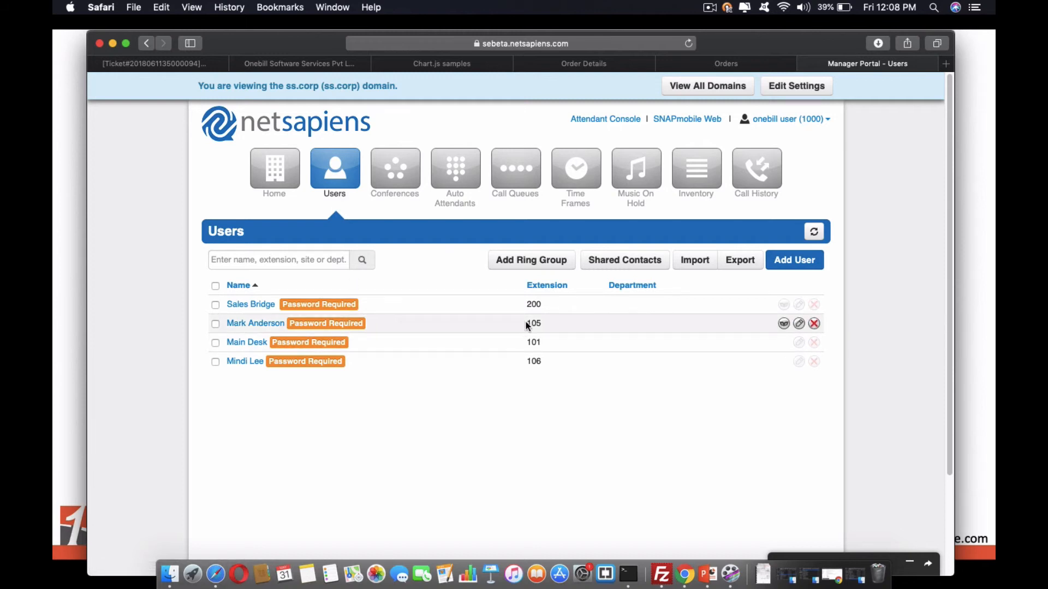
In the NetSapiens Manager Portal, check the provisioned users' extensions and review the profile and answering rules of the user at extension 105.
drag(527, 322, 543, 323)
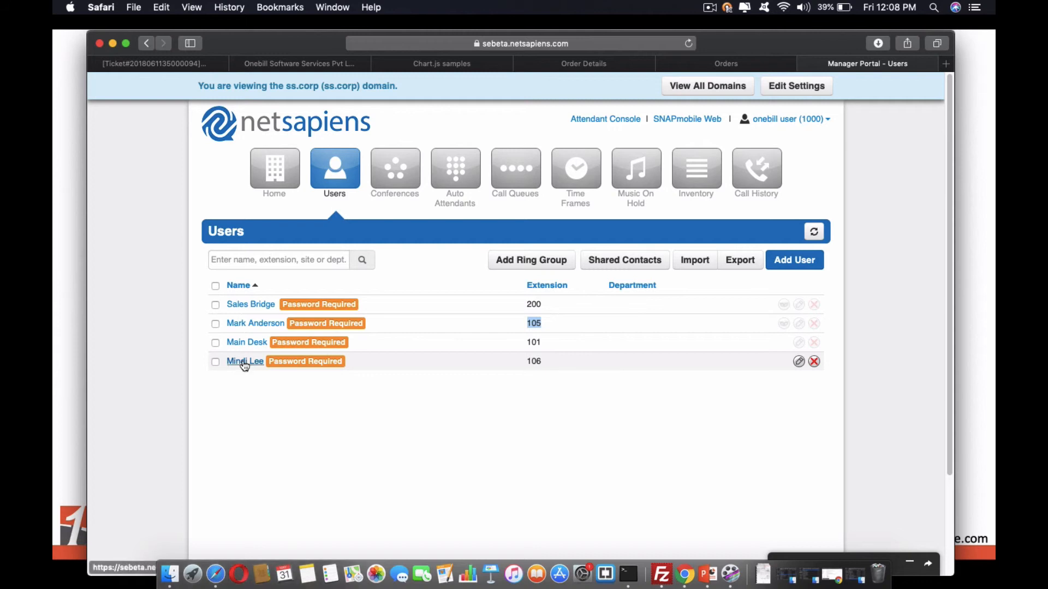
click(243, 325)
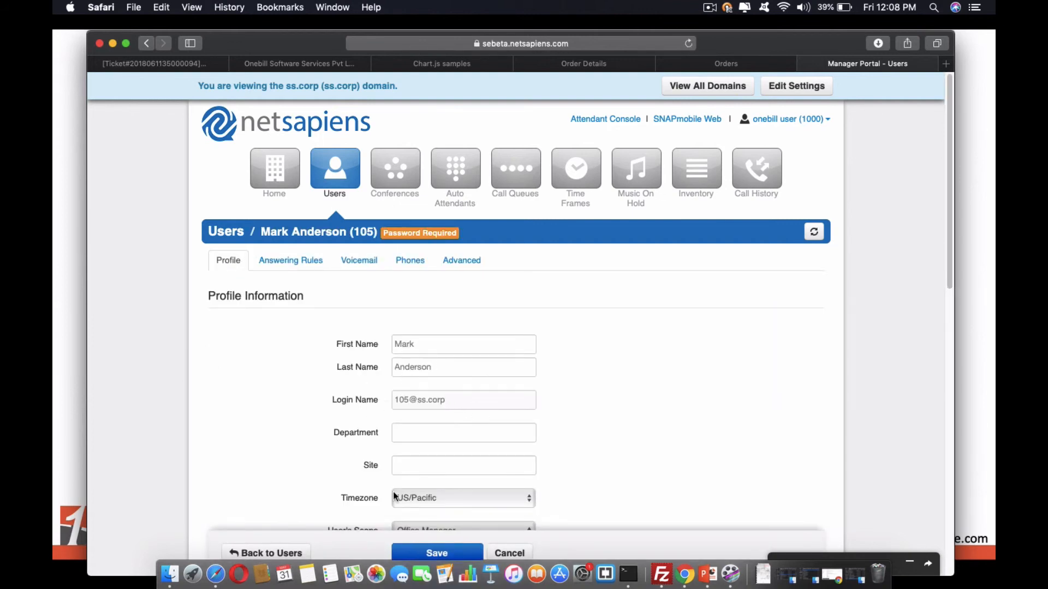
scroll(446, 494, down, 1)
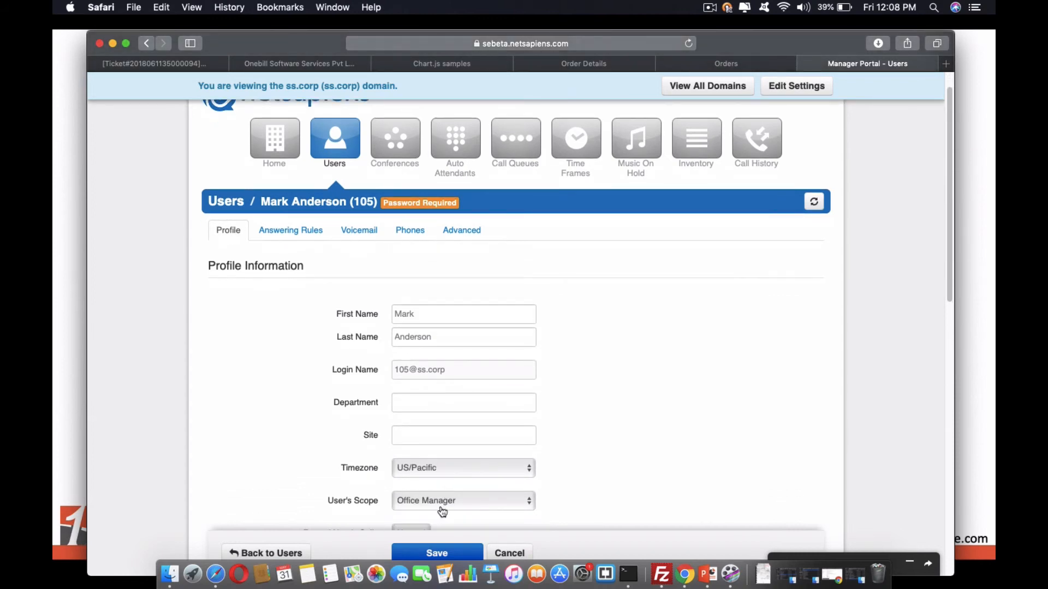
click(302, 233)
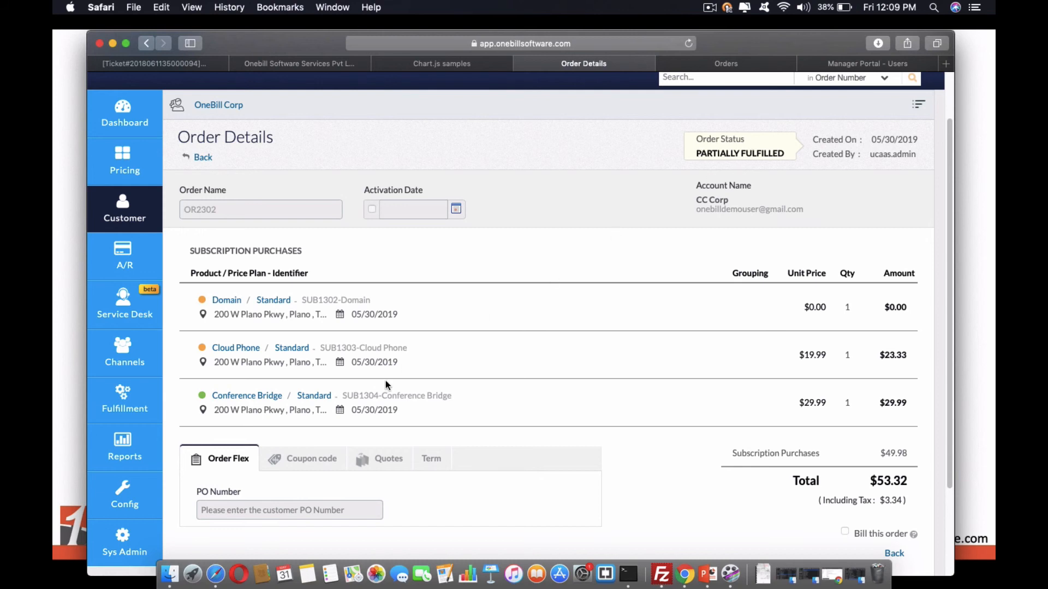
Check the Conference Bridge subscription's status in the partially fulfilled order, and show the actions available for the first failed order in the list.
mouse_move(208, 397)
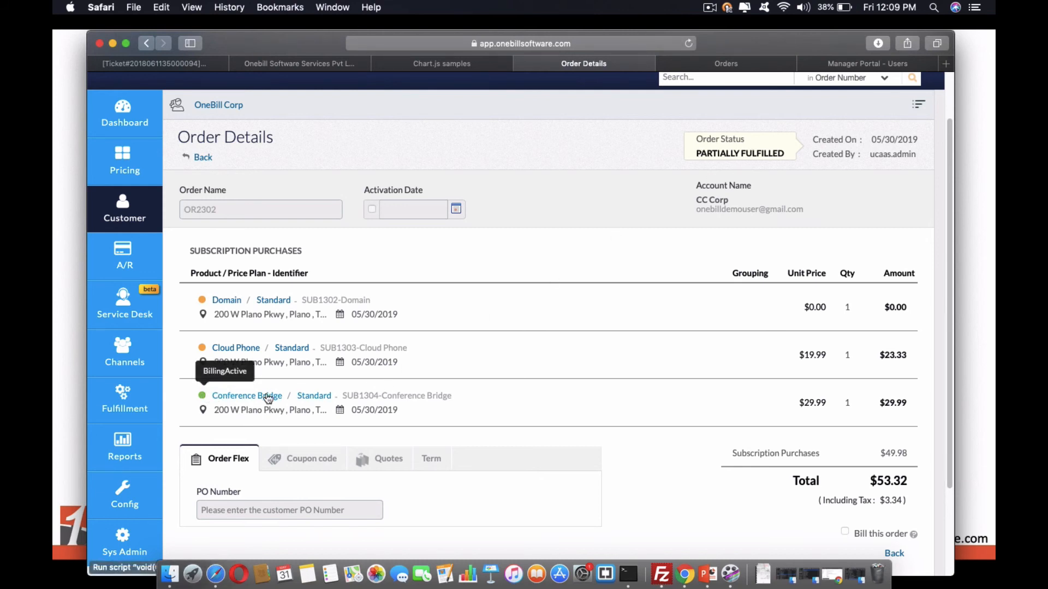
mouse_move(403, 357)
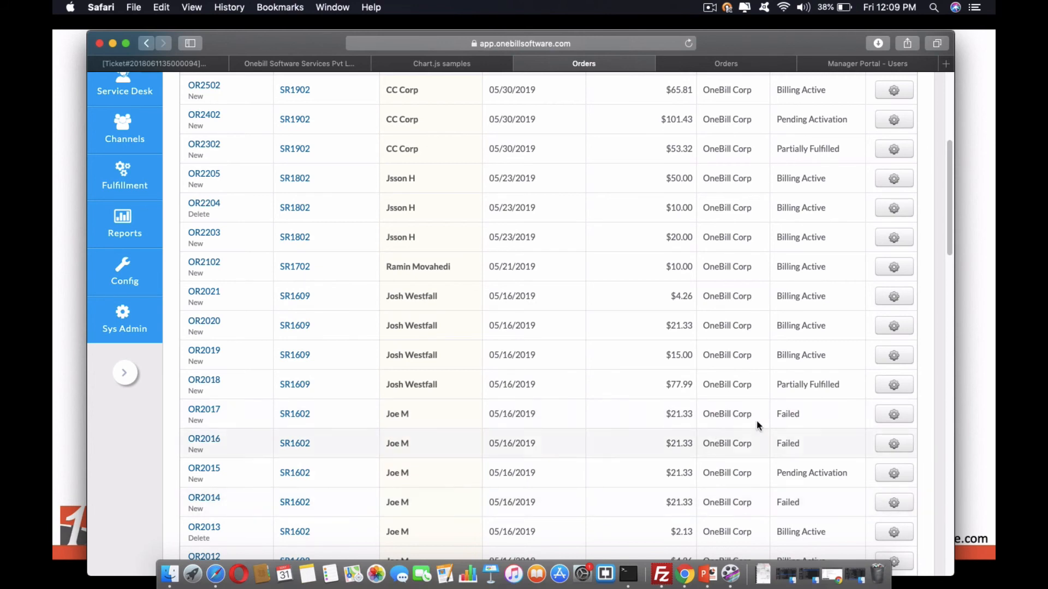
double_click(789, 415)
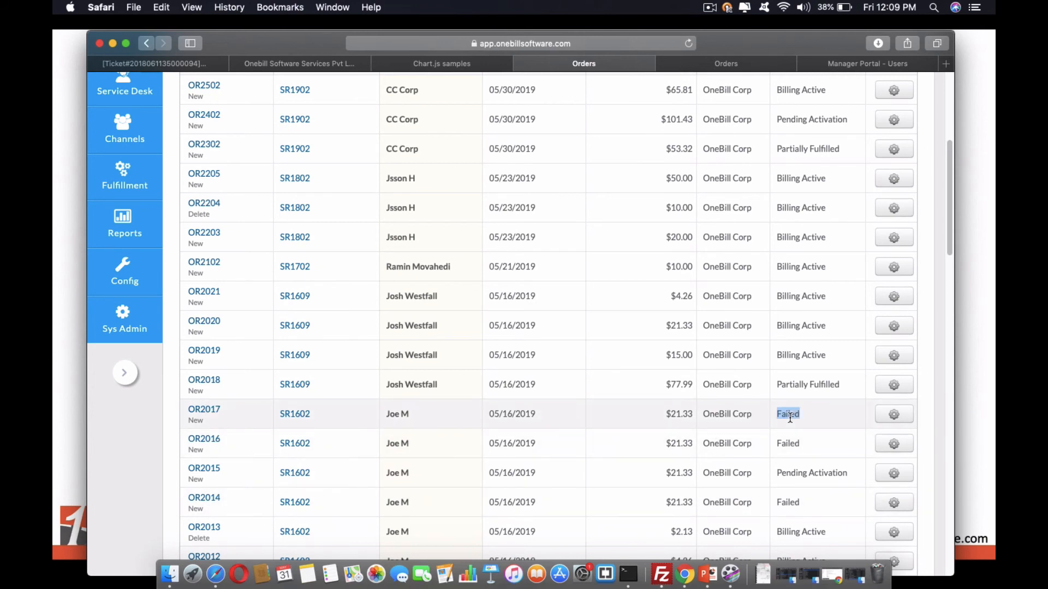
click(893, 419)
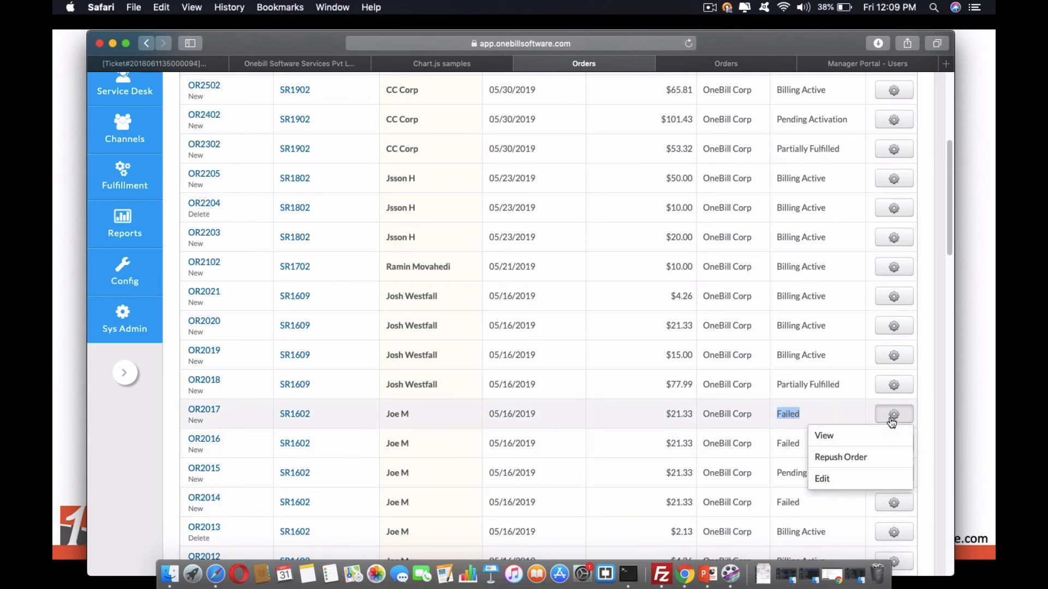